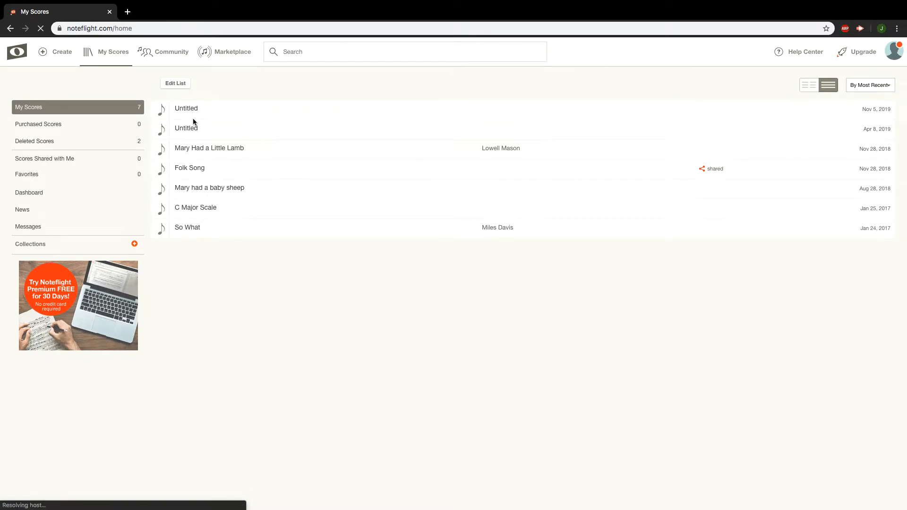
- Create a new score from a blank score sheet and select the treble staff's first measure
left_click(52, 55)
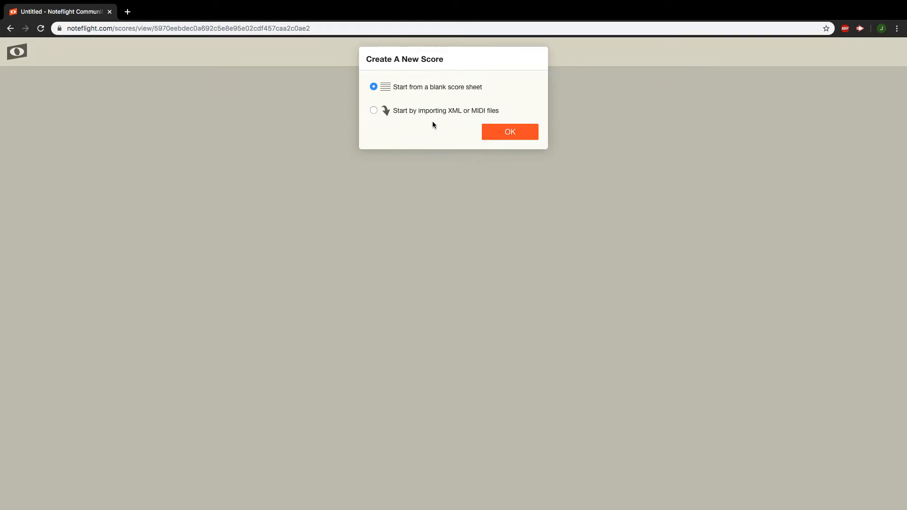
left_click(510, 136)
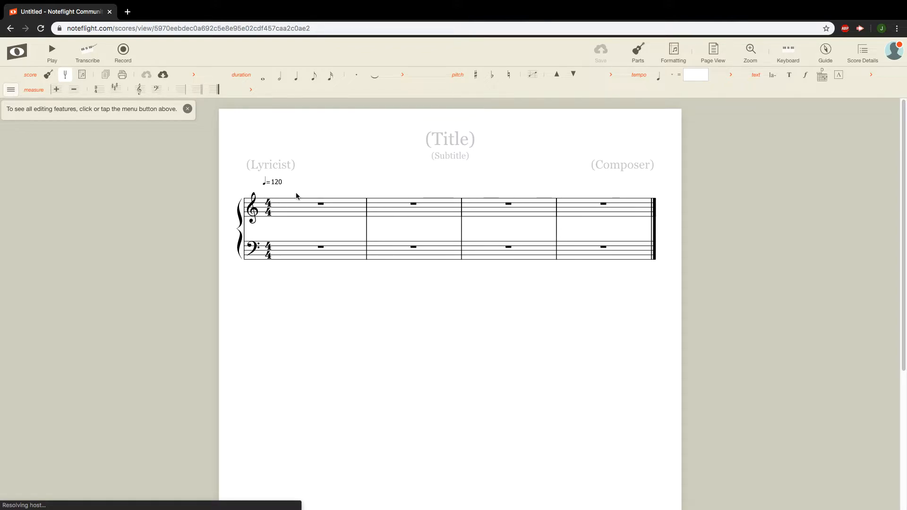
left_click(298, 206)
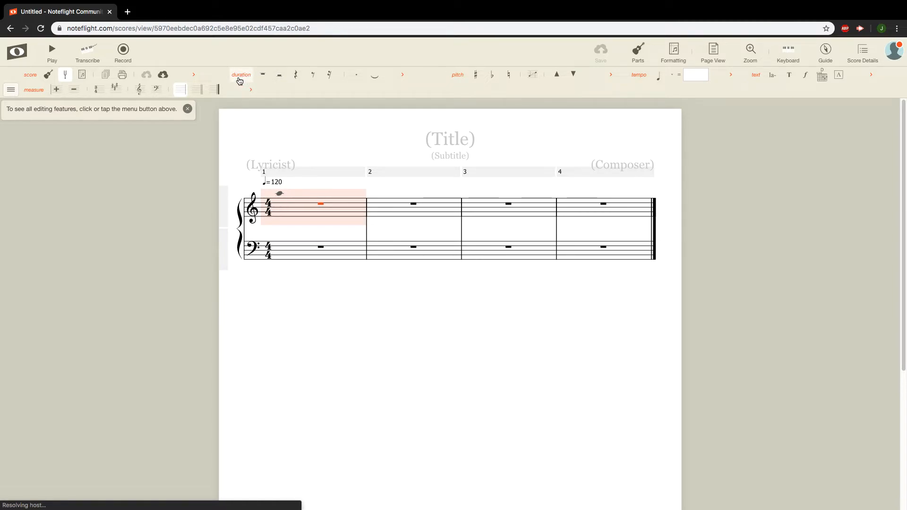
left_click(239, 80)
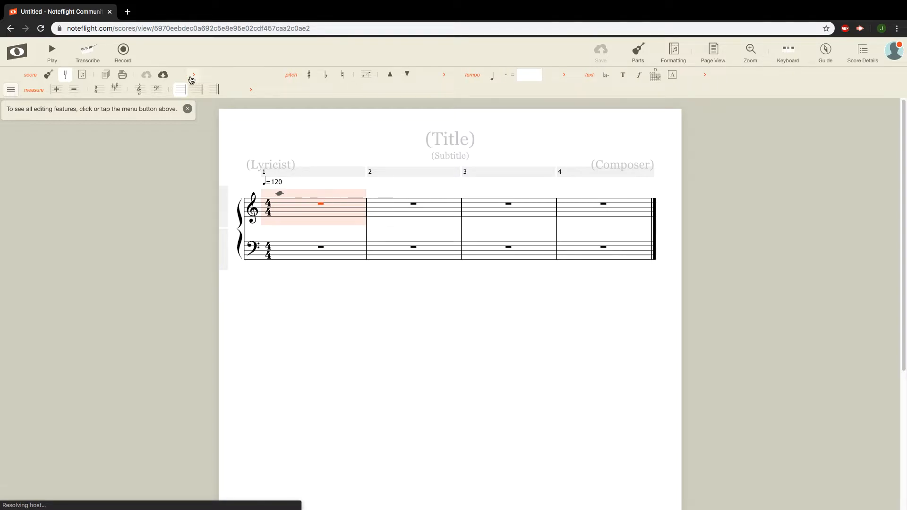
left_click(10, 89)
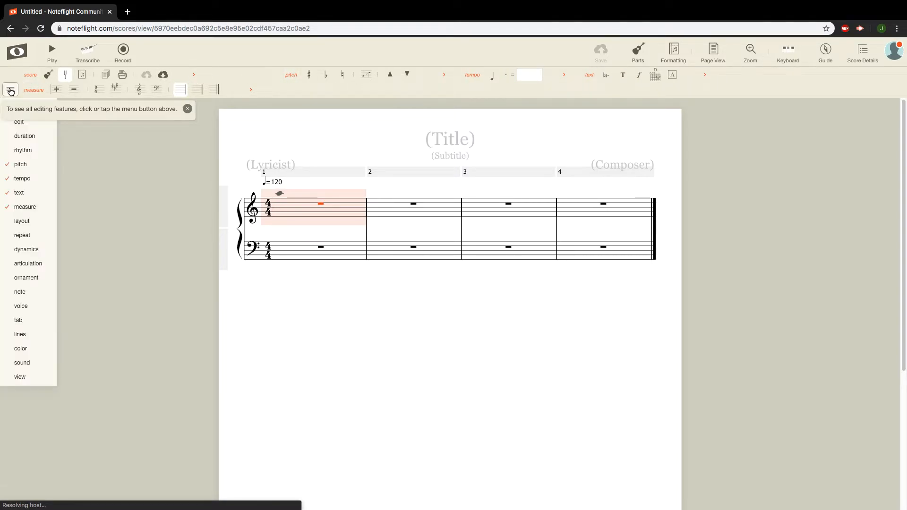
mouse_move(15, 234)
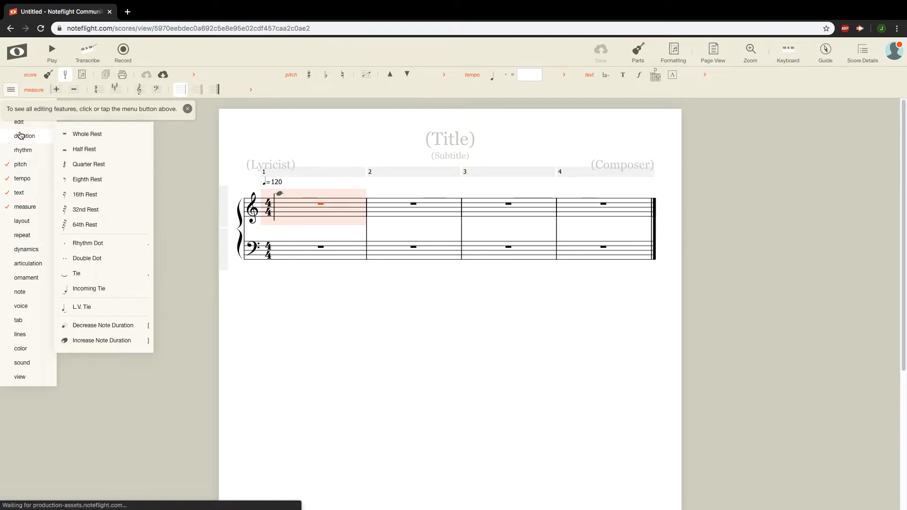
left_click(23, 136)
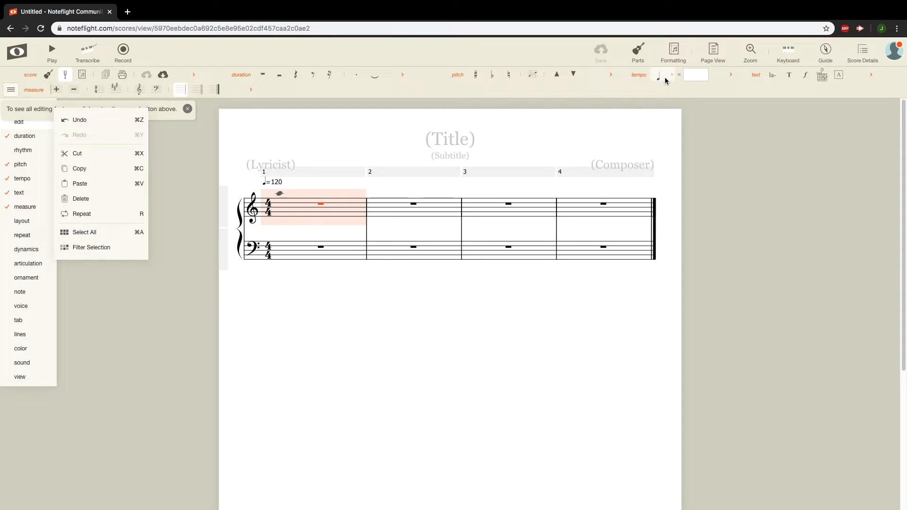
left_click(293, 89)
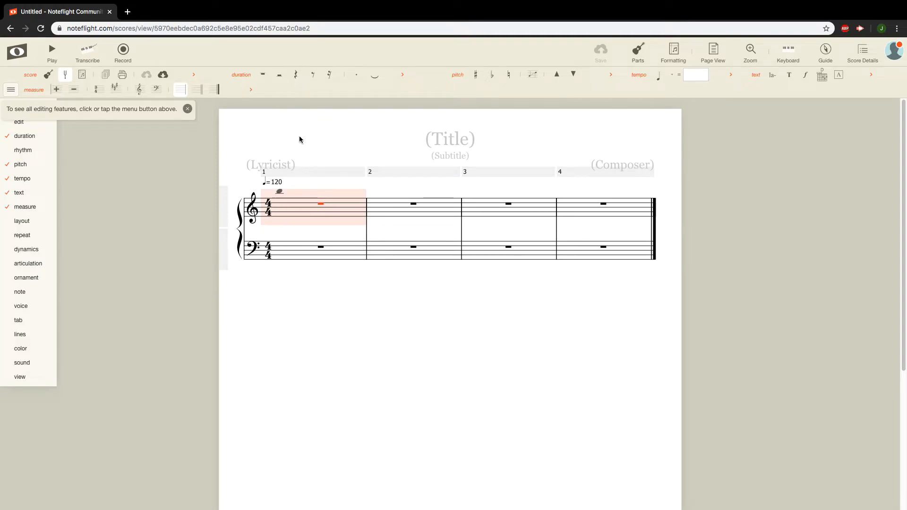
- Fill measure 1 of the treble staff with quarter notes E and D and a half note middle C
left_click(281, 216)
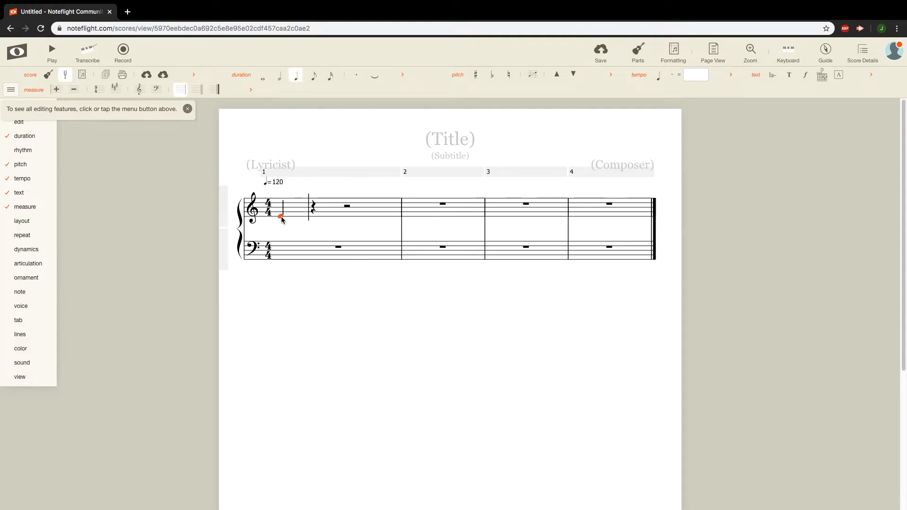
left_click(316, 217)
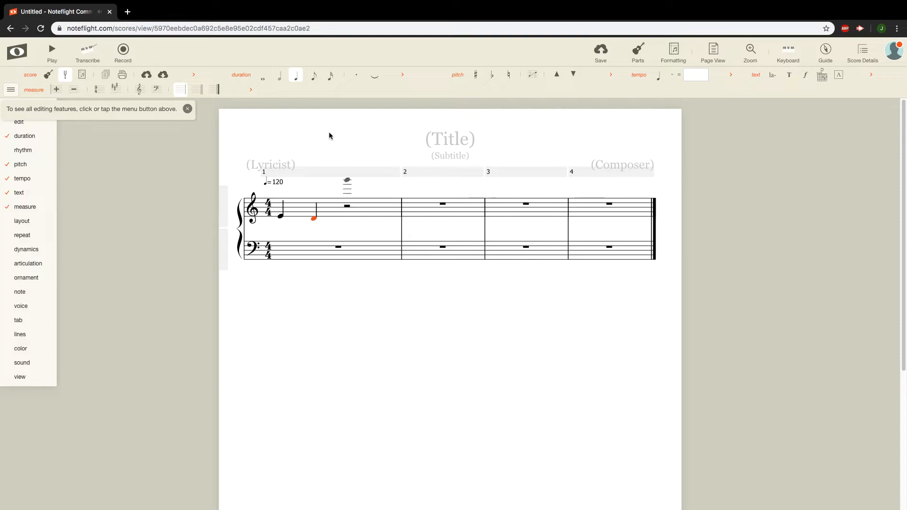
left_click(280, 77)
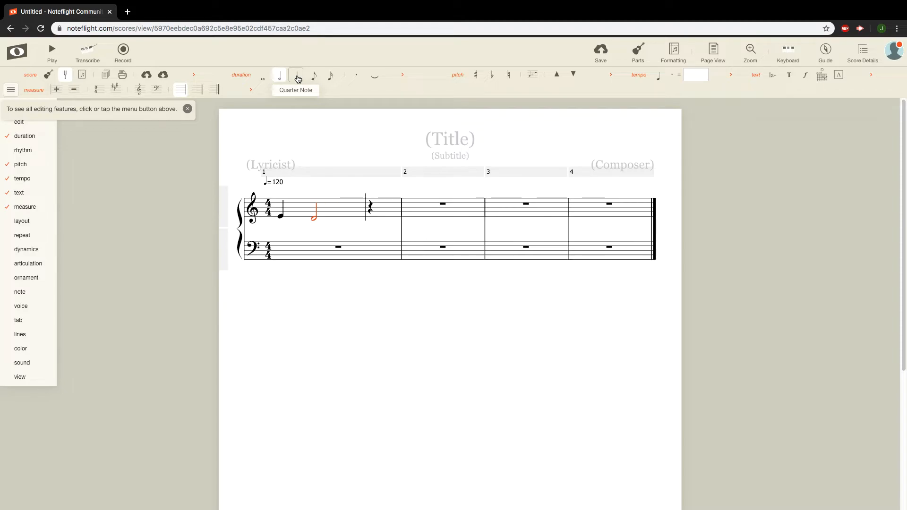
left_click(296, 76)
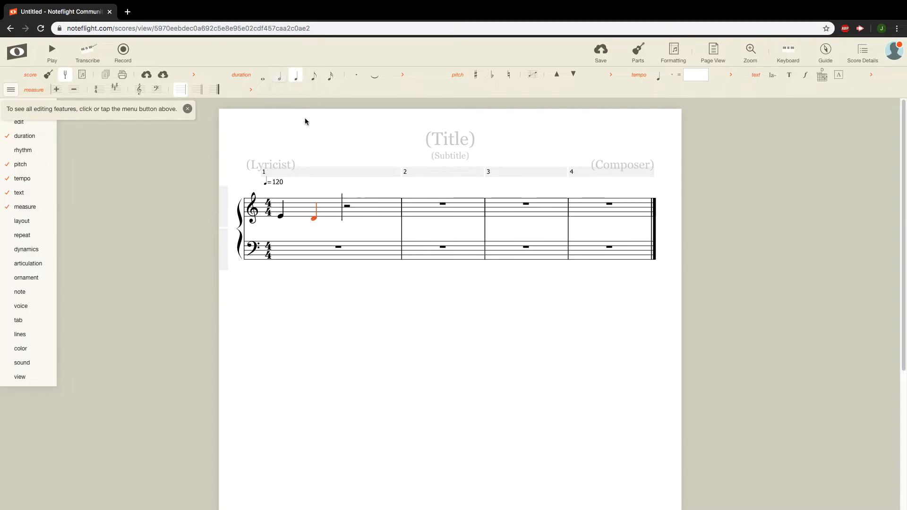
left_click(347, 223)
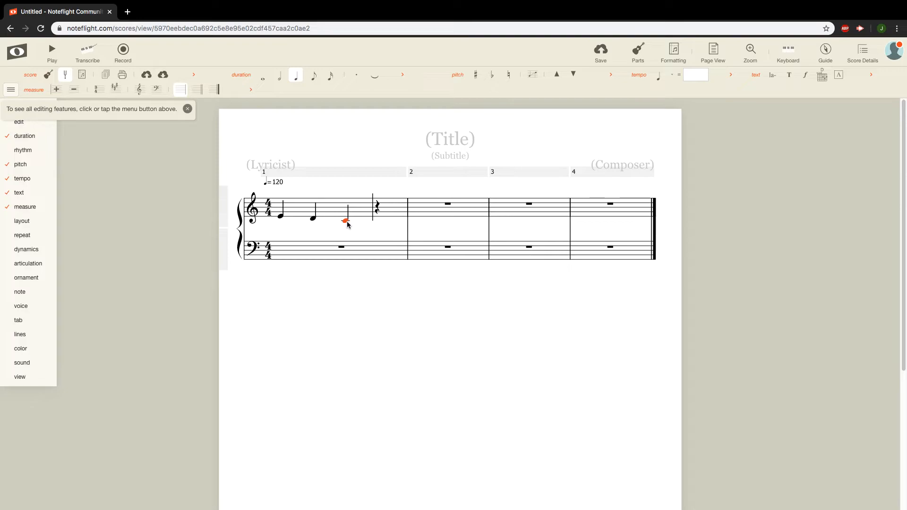
left_click(280, 79)
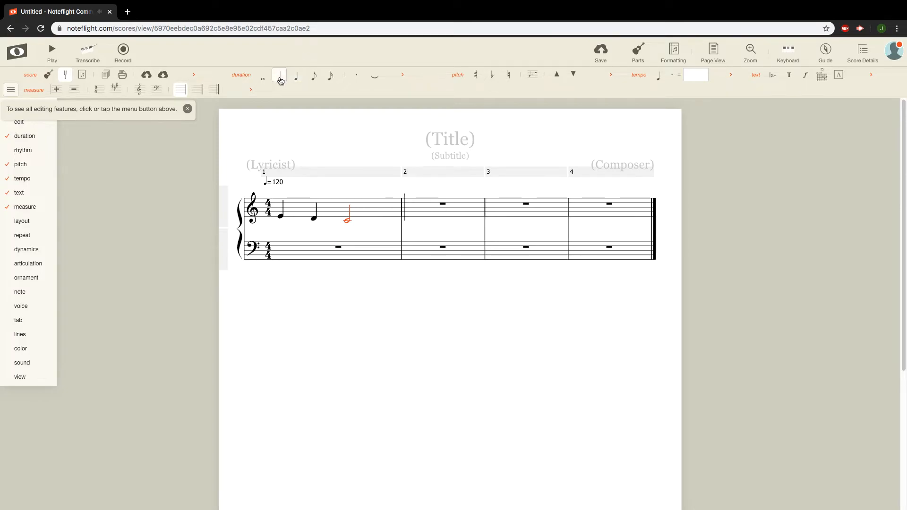
left_click(428, 217)
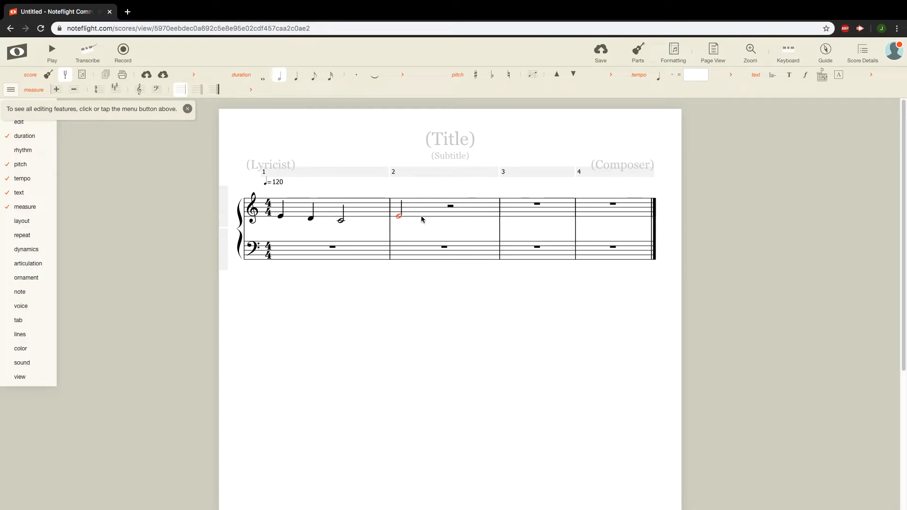
key("BackSpace")
left_click(296, 75)
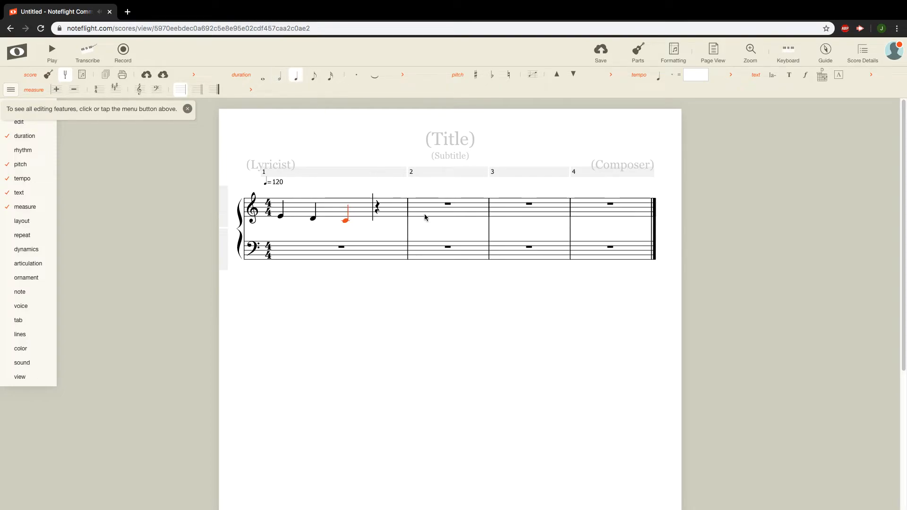
key("6")
- Enter quarter notes E and D and a half note middle C in measure 2 of the treble staff
left_click(414, 216)
left_click(296, 75)
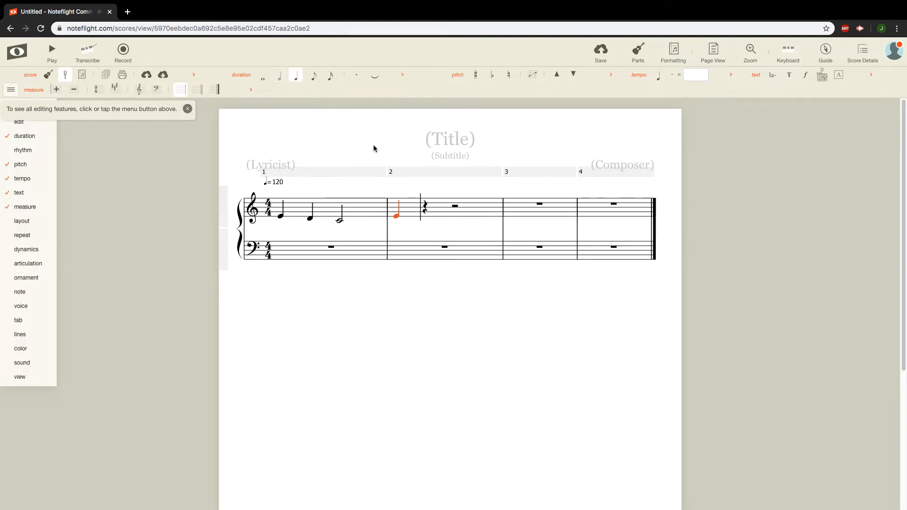
left_click(425, 218)
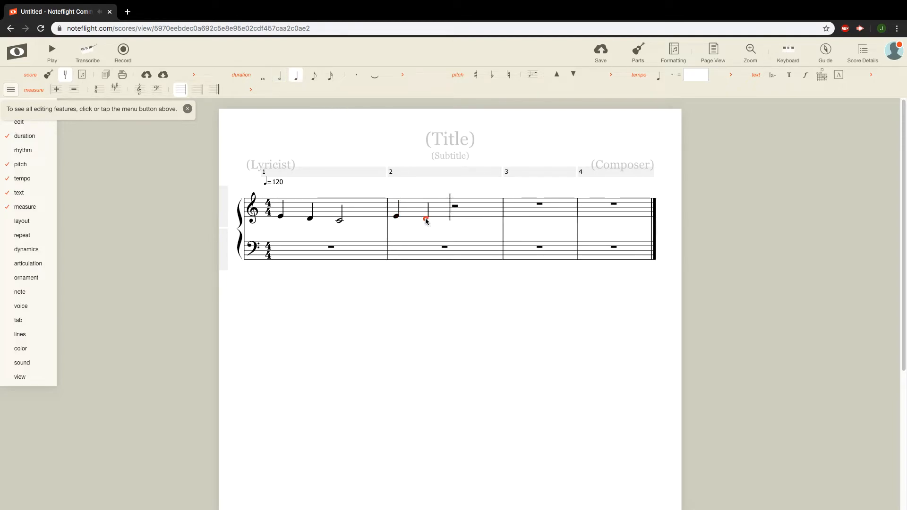
left_click(450, 220)
left_click(279, 75)
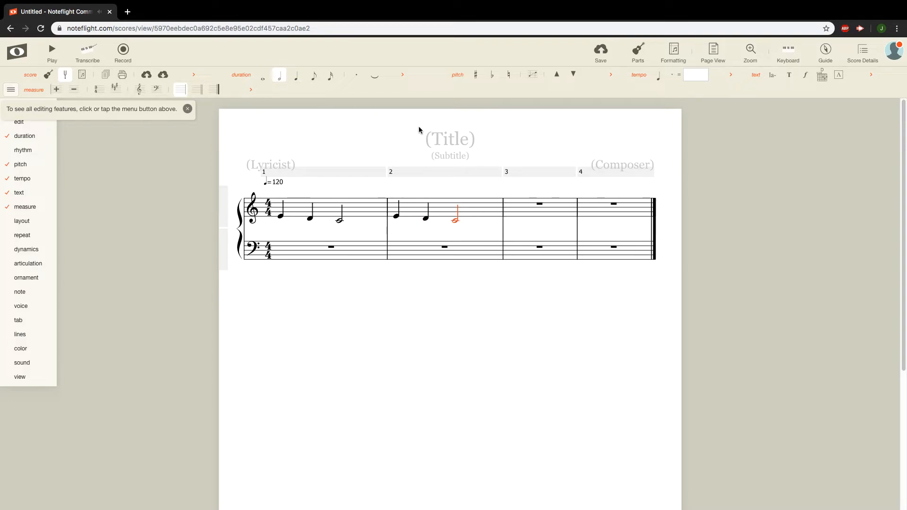
- Delete all the notes in measure 2 of the treble staff
left_click(445, 206)
key("Delete")
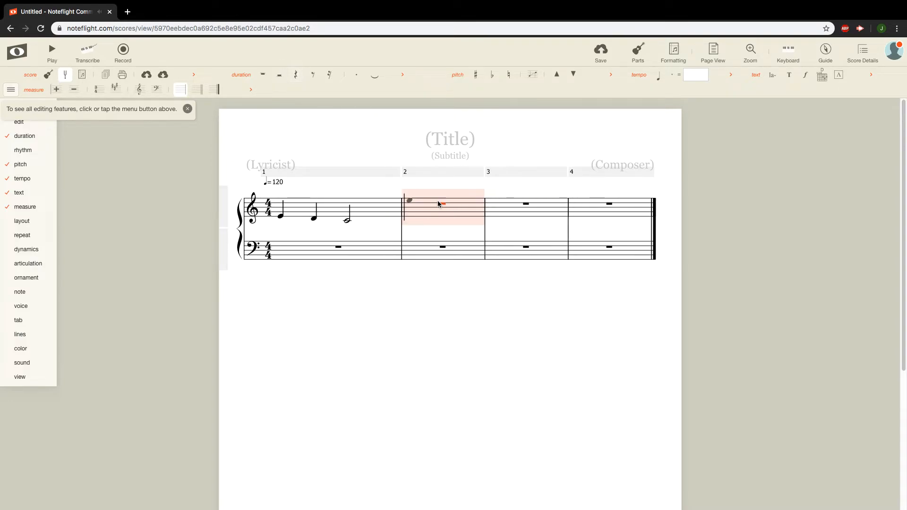
- Copy the treble notes of measure 1 into measures 2 and 4
left_click(362, 192)
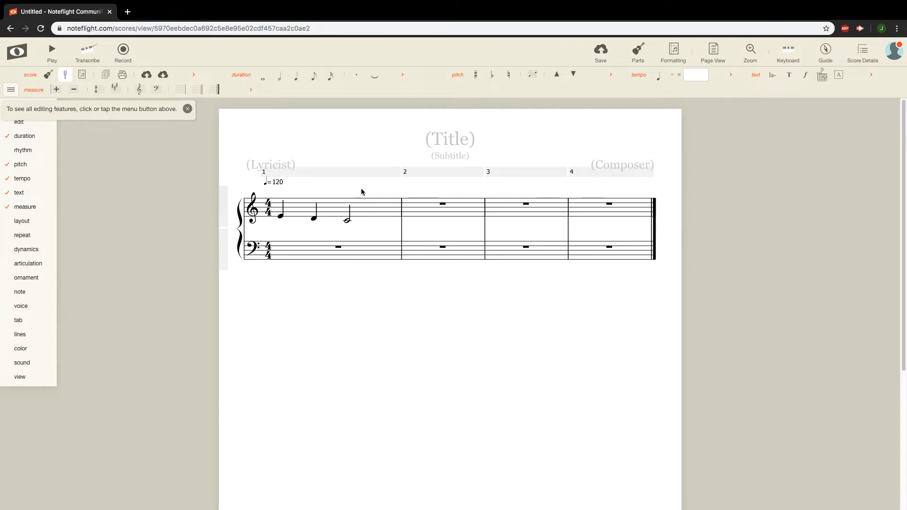
left_click(367, 212)
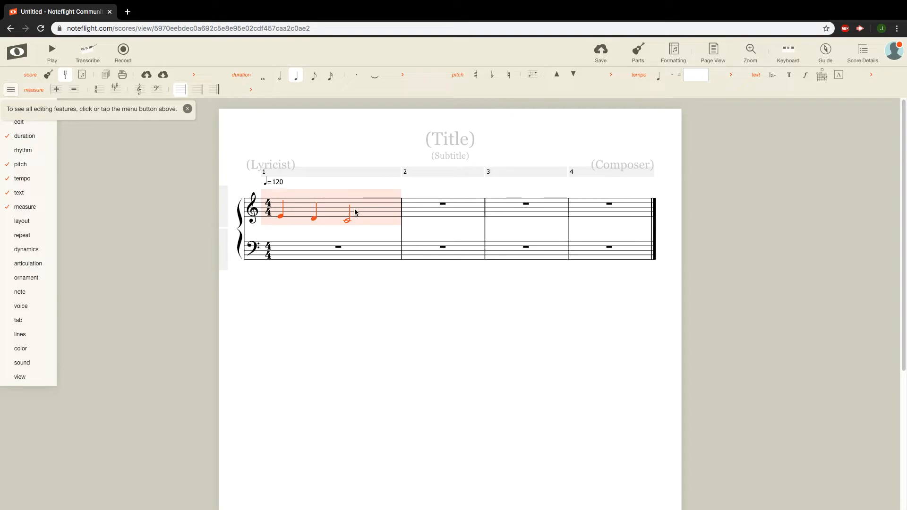
left_click(425, 210)
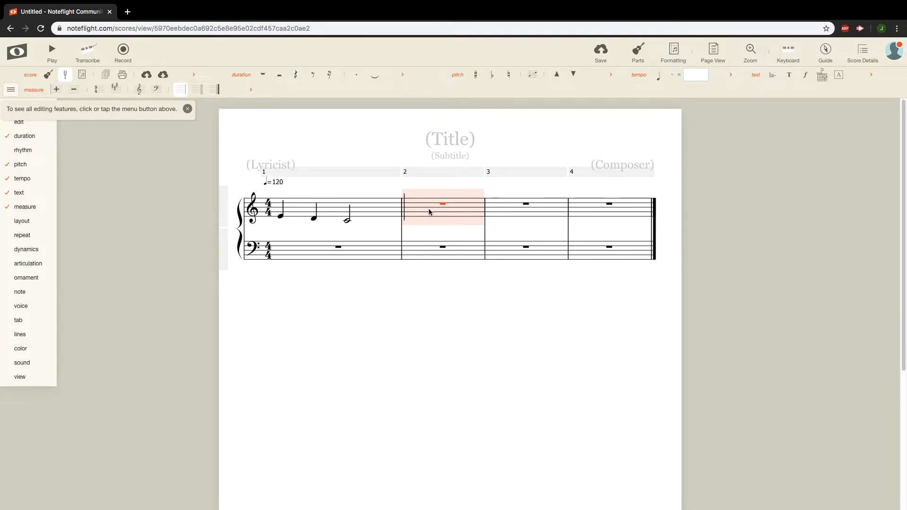
key("ctrl+v")
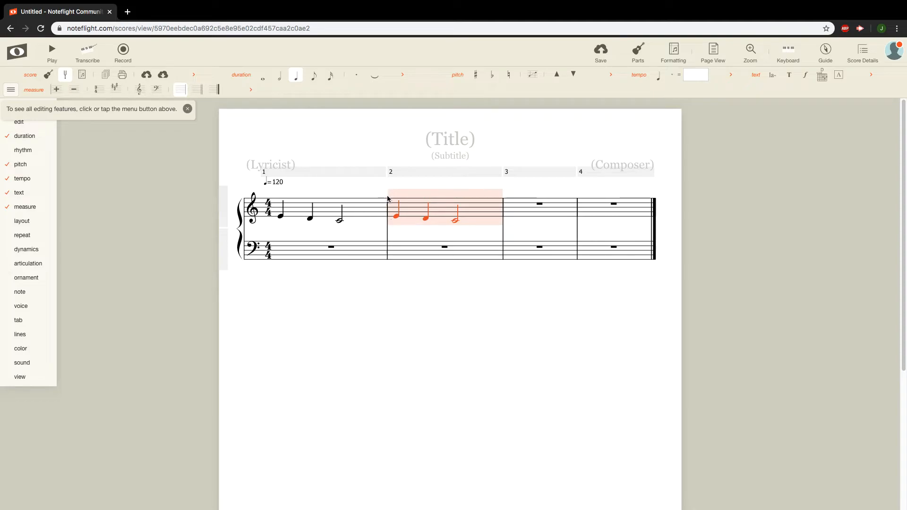
left_click(602, 211)
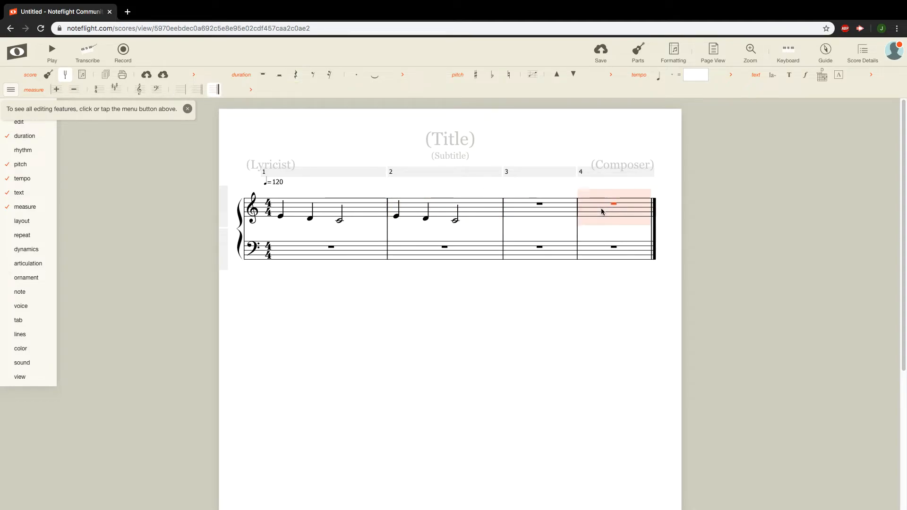
key("ctrl+v")
key("Escape")
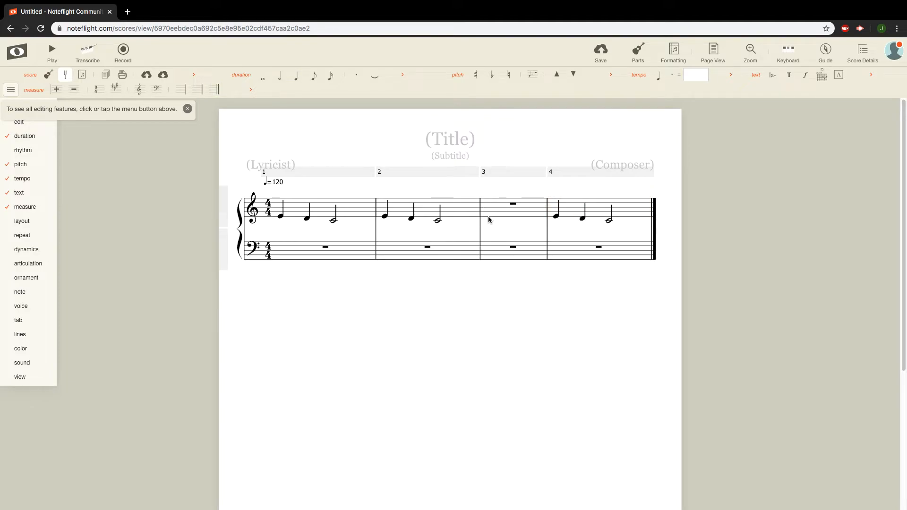
- Fill measure 3 of the treble staff with four quarter notes on middle C
left_click(489, 219)
left_click(489, 220)
left_click(492, 221)
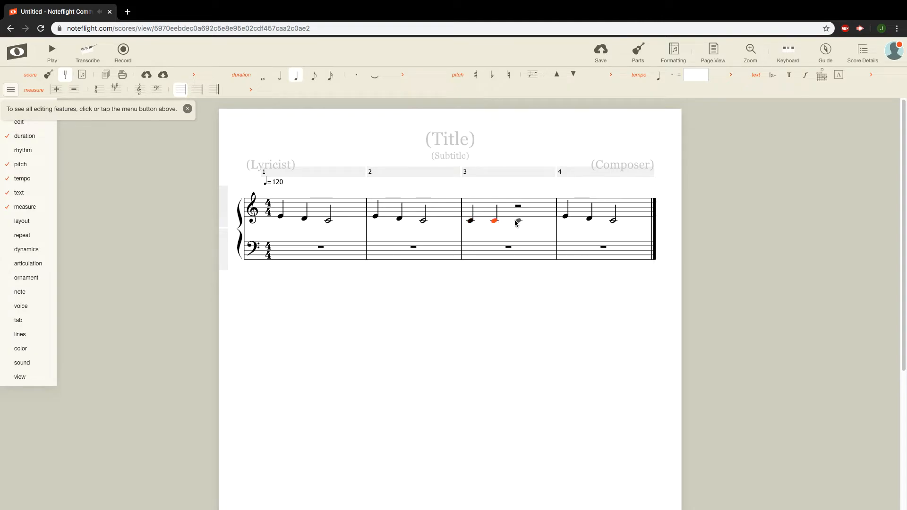
left_click(514, 220)
left_click(537, 222)
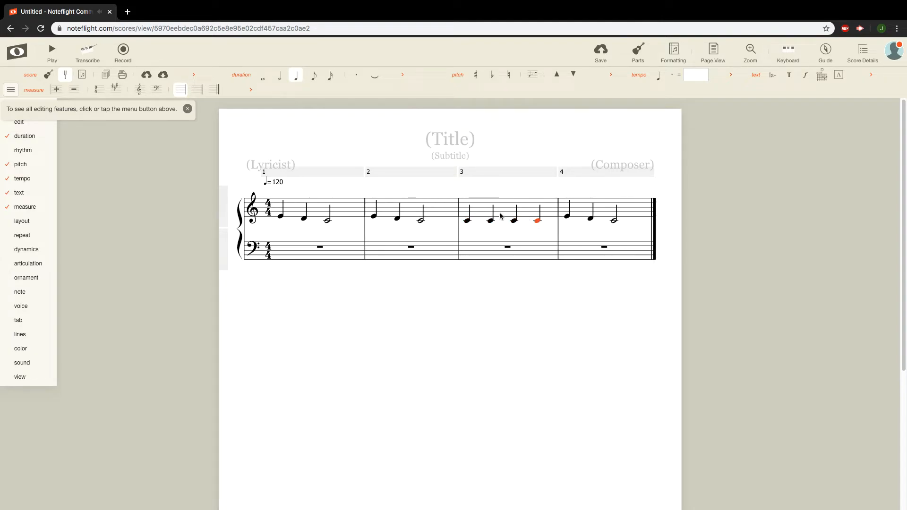
- Replace the first quarter note of measure 3 with two eighth notes on middle C
left_click(468, 222)
left_click(312, 75)
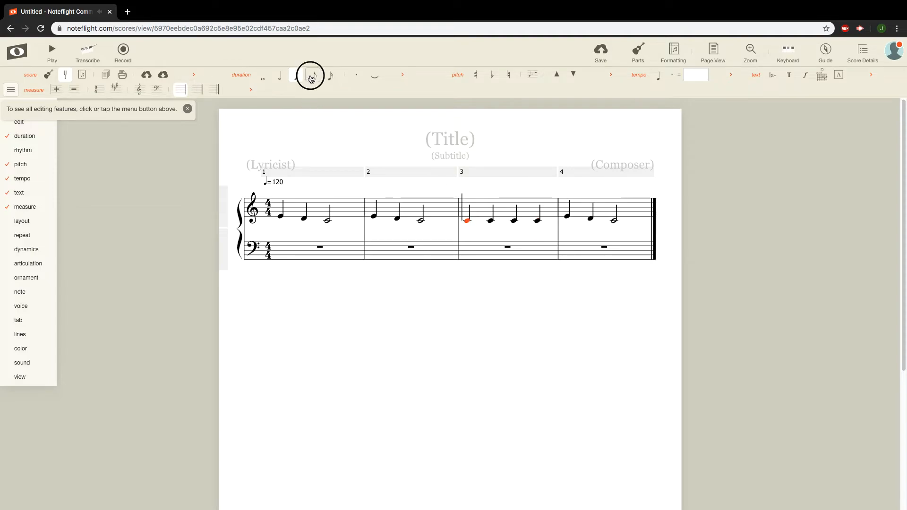
left_click(478, 222)
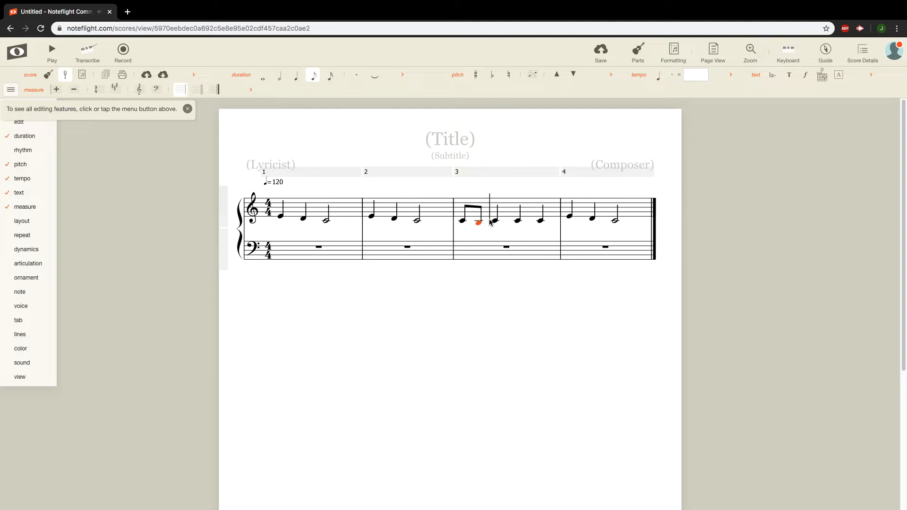
left_click(472, 222)
- Copy the pair of eighth notes from the first beat of measure 3 onto its second beat
left_click(463, 221)
left_click(478, 221, "shift")
key("ctrl+c")
left_click(496, 221)
key("ctrl+v")
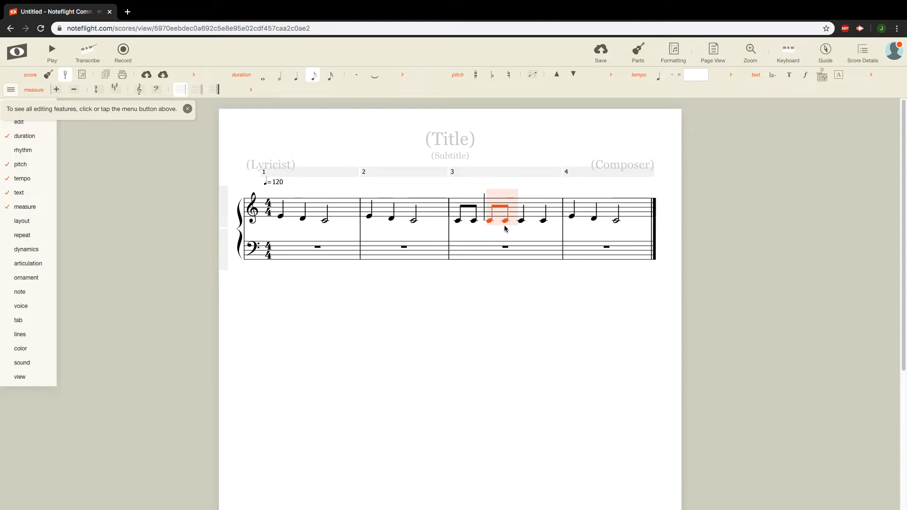
- Replace the quarter note on beat 3 of measure 3 with two eighth notes on D
left_click(521, 221)
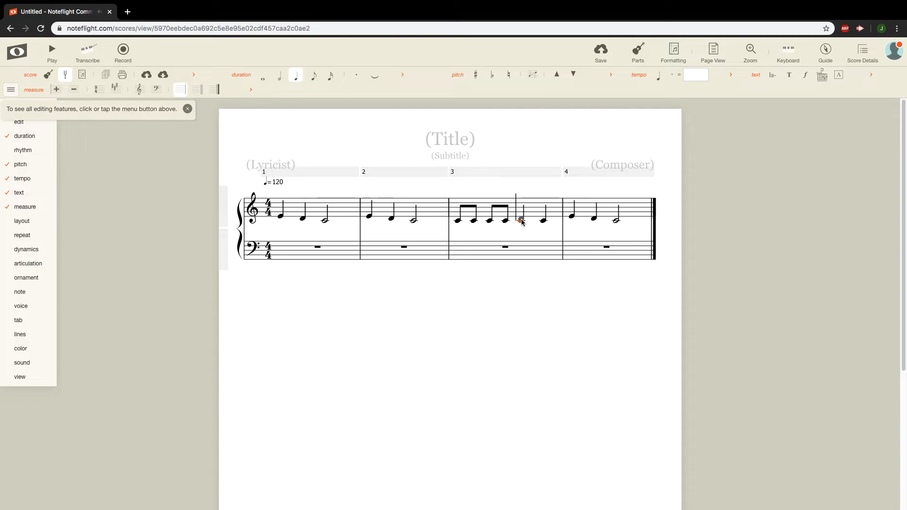
left_click(313, 75)
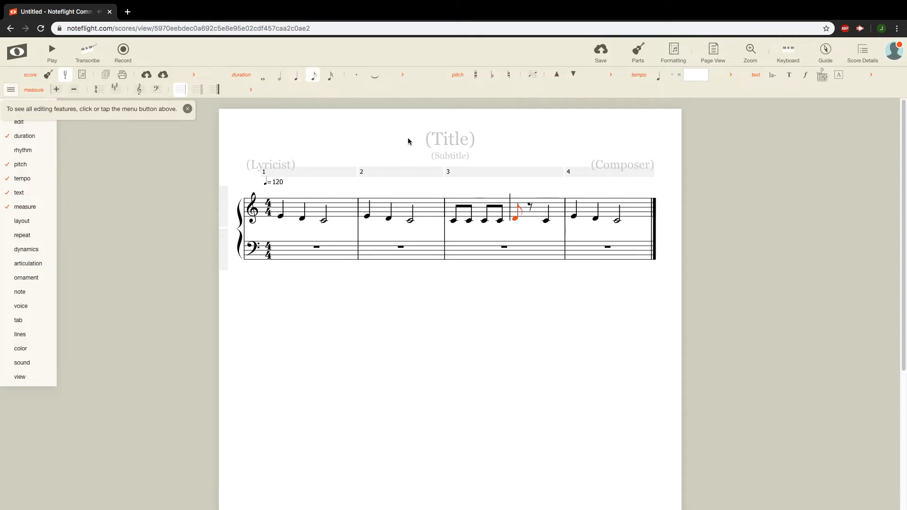
left_click(531, 222)
left_click(531, 221)
- Raise the last quarter note of measure 3 to D and turn that beat into two eighth notes on D
left_click(546, 219)
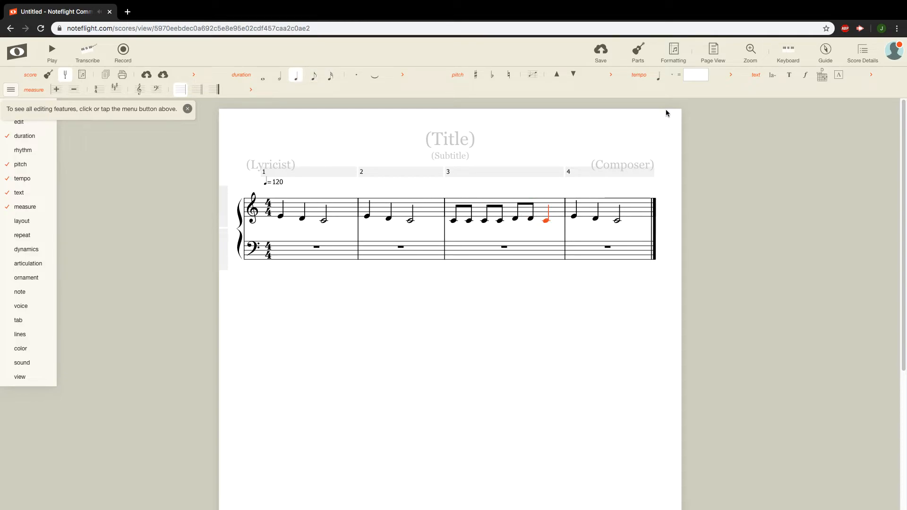
key("Up")
left_click(313, 75)
left_click(555, 218)
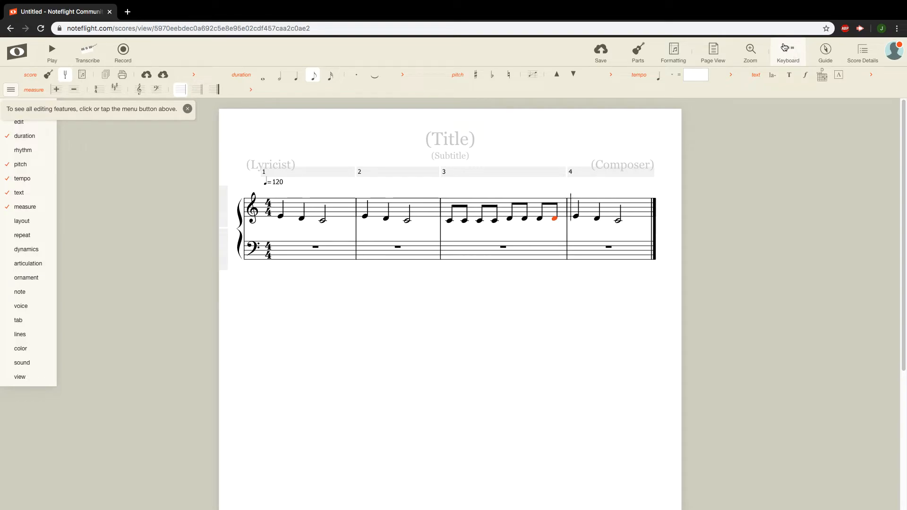
- Show the piano keyboard and enter bass notes: quarter G and half E in measure 1, quarter low B and half B in measure 2
left_click(792, 51)
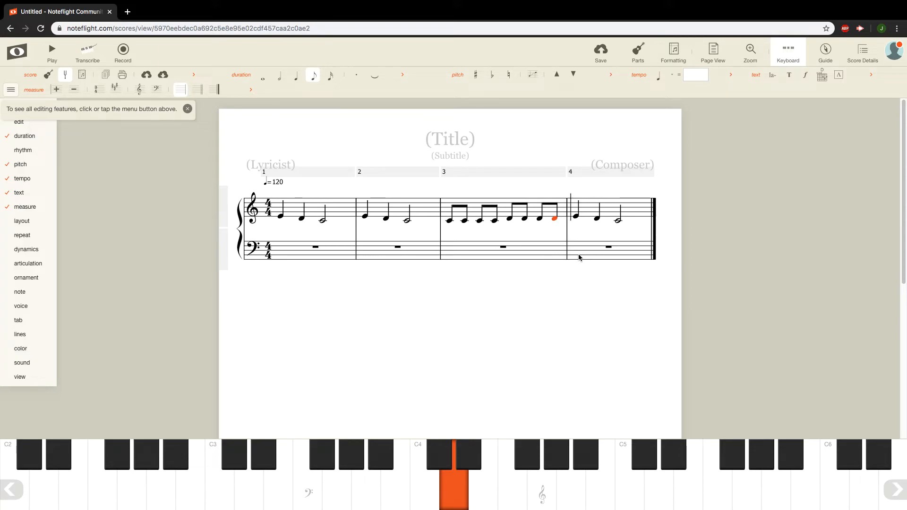
key("Escape")
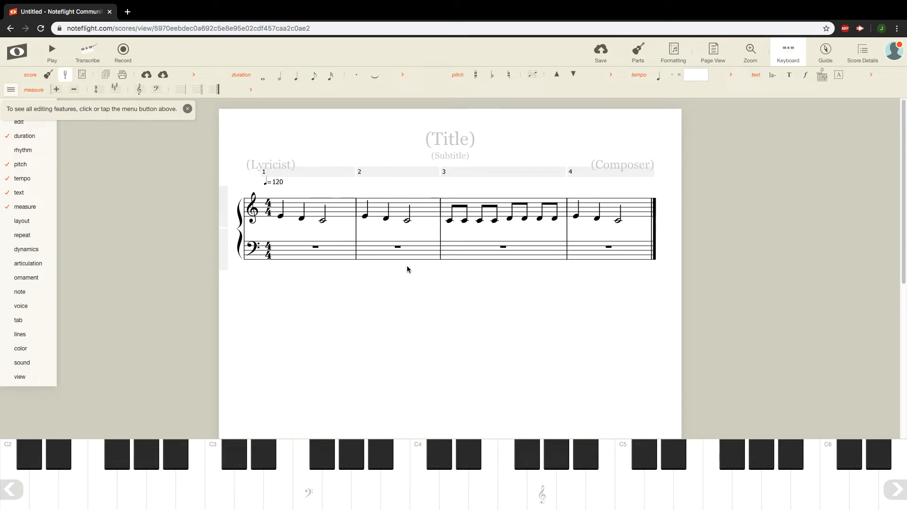
left_click(283, 249)
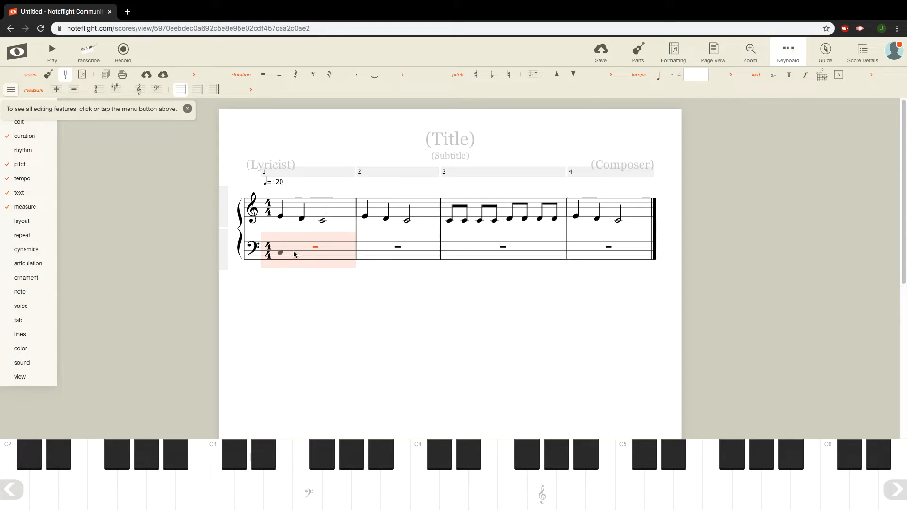
left_click(295, 244)
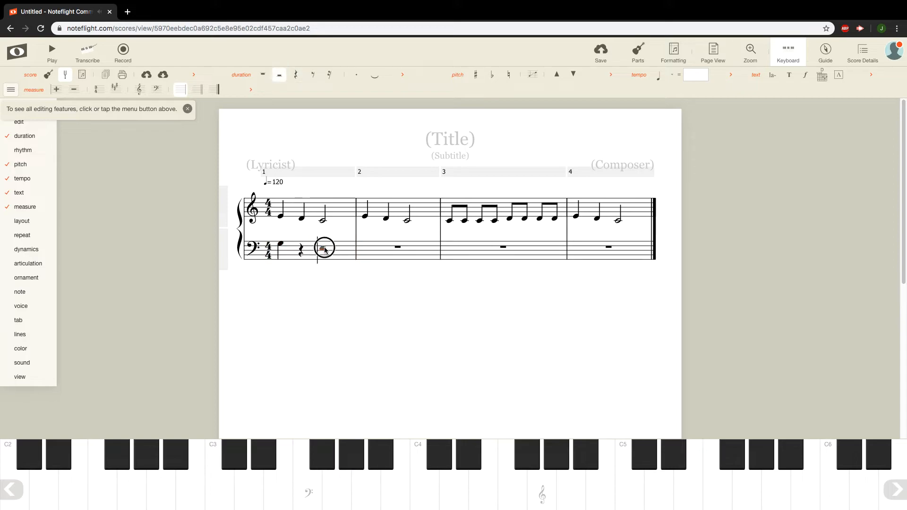
left_click(324, 249)
left_click(387, 255)
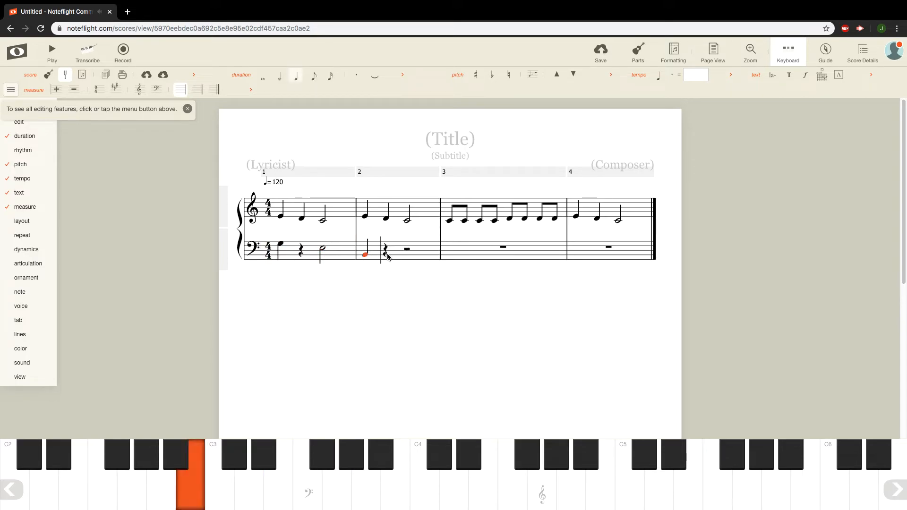
left_click(407, 240)
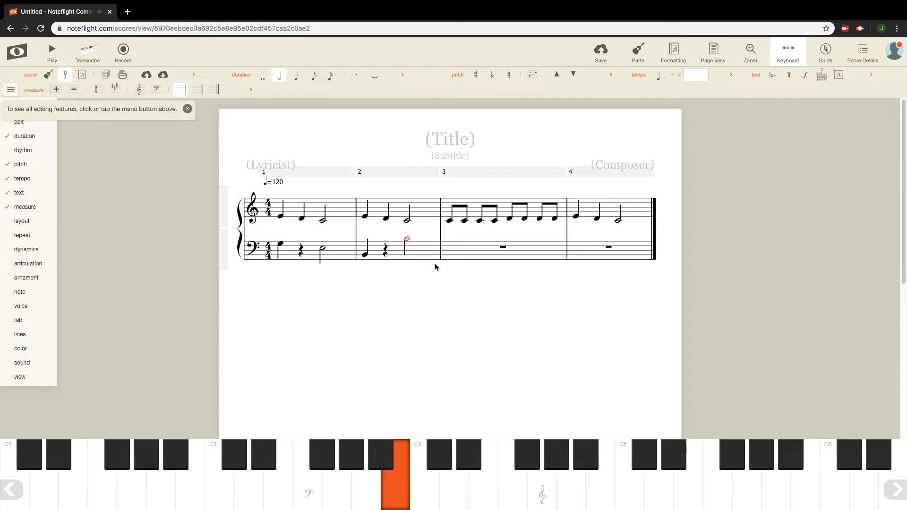
- Play the score back from the first bass note of measure 1, then return to editing
left_click(279, 245)
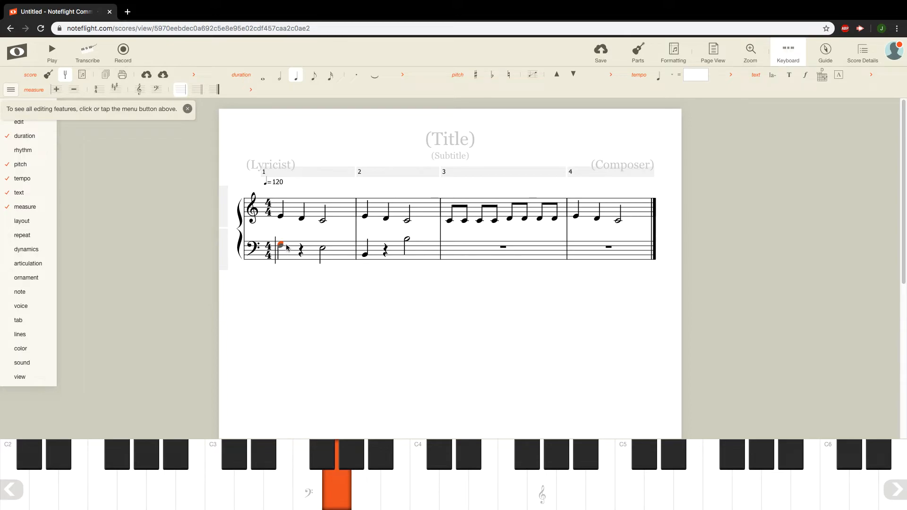
key("space")
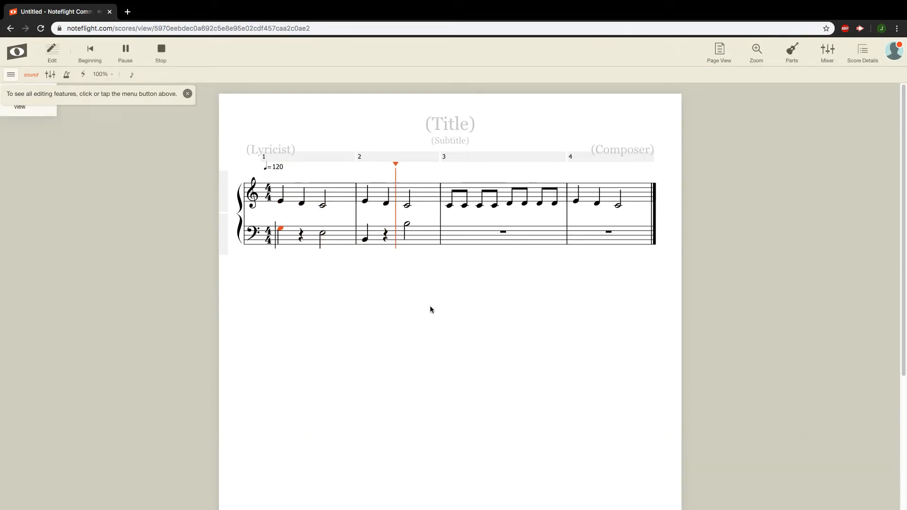
key("space")
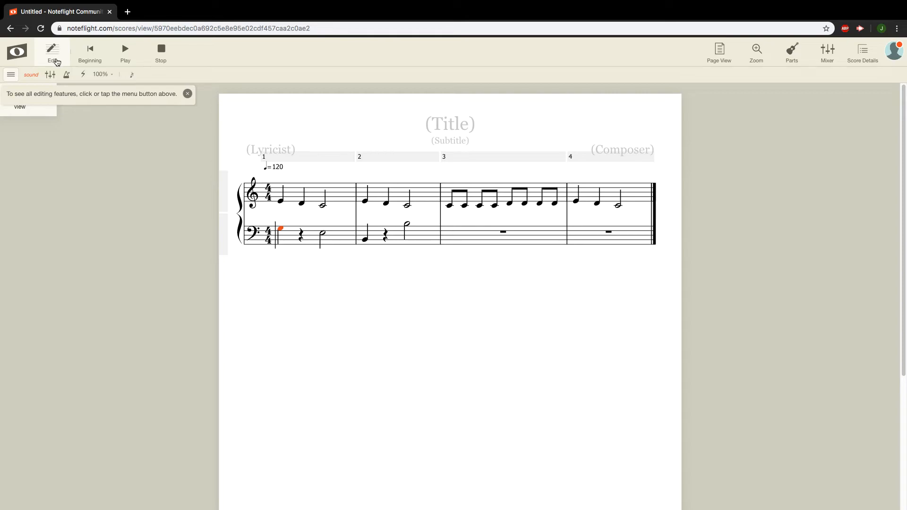
key("space")
key("space")
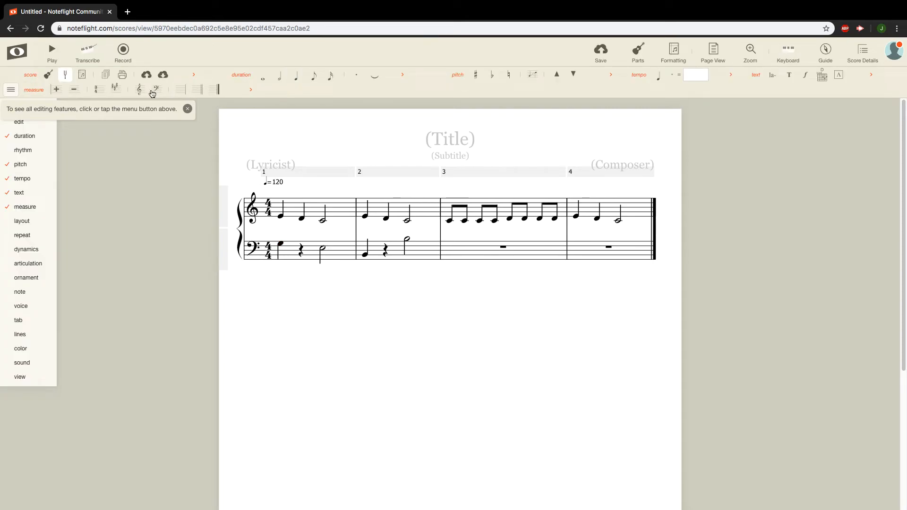
- Clear the bass-staff notes from measures 1 and 2
left_click(297, 256)
key("Delete")
left_click(415, 259)
key("Delete")
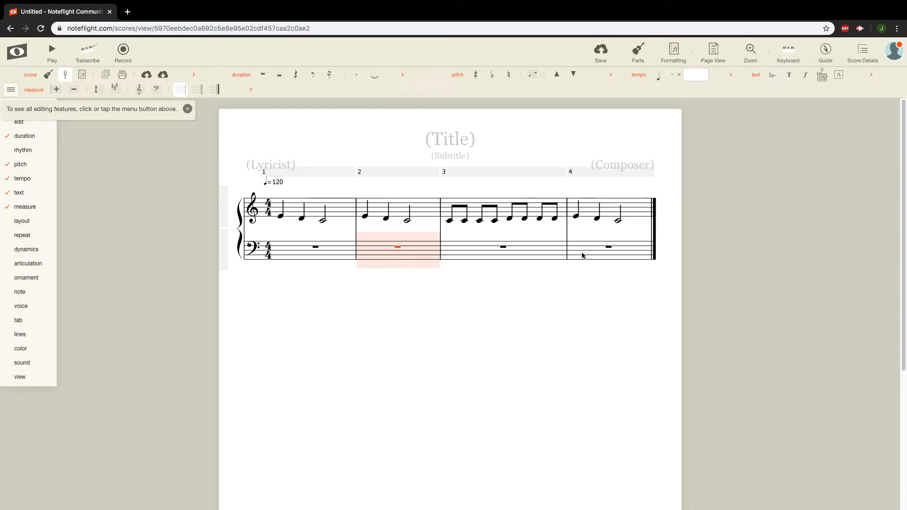
- Title the score "Etude #987347892" and save it
left_click(456, 139)
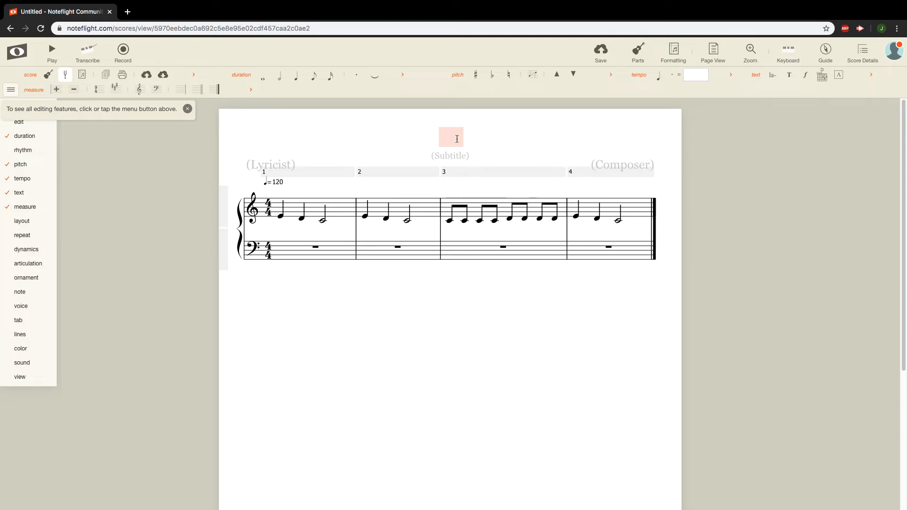
type("Etude ")
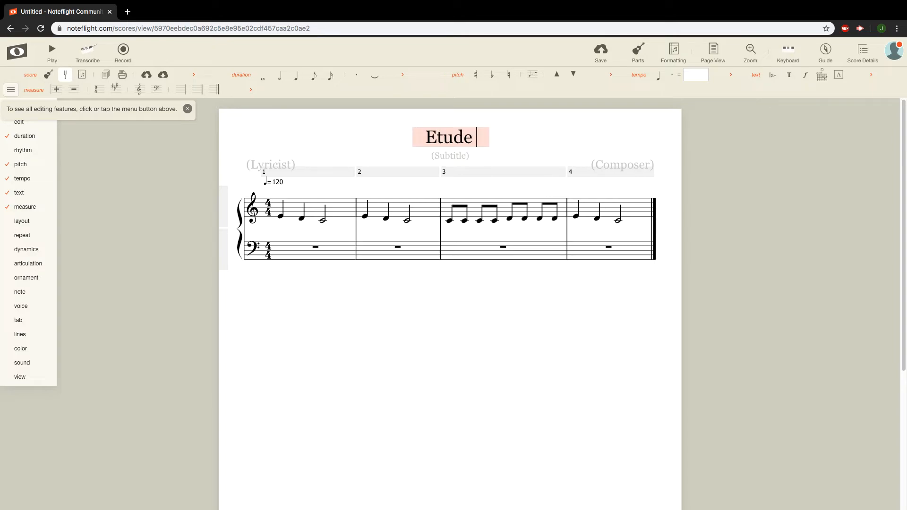
type("#987347892")
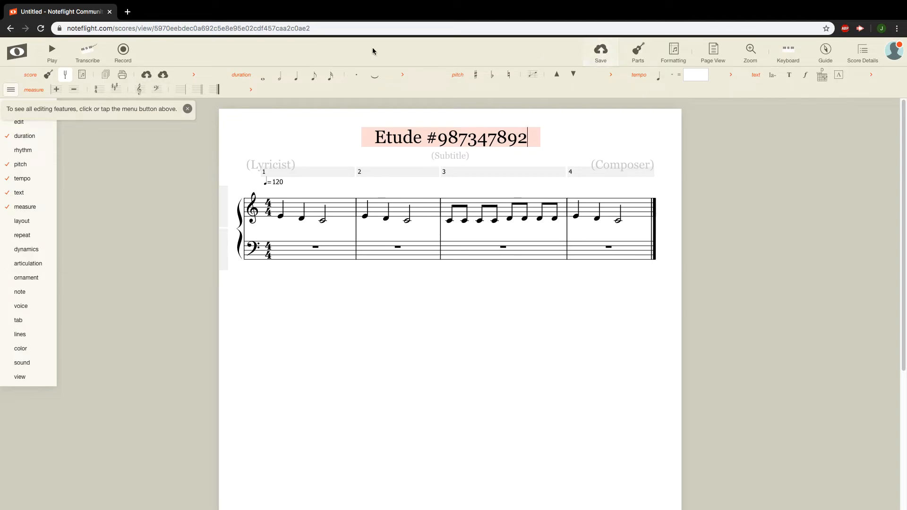
left_click(603, 52)
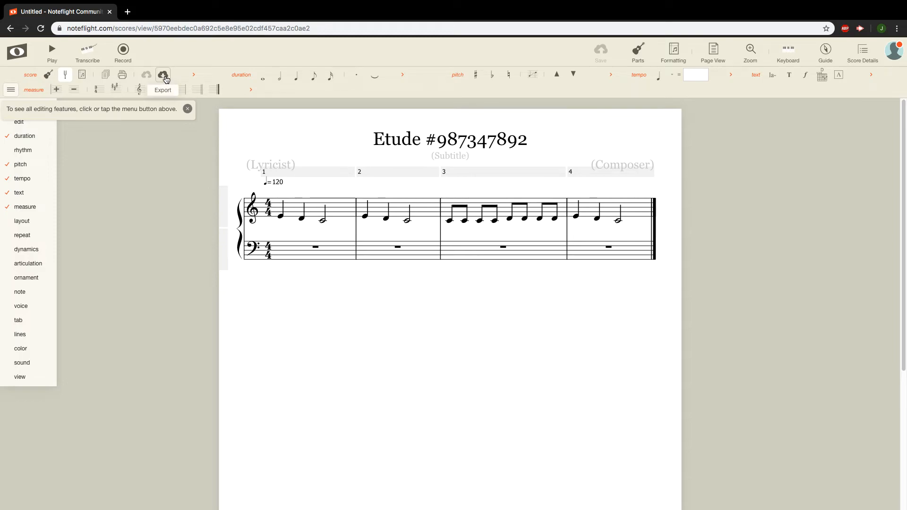
- Export the score as a MIDI file for musical performance
left_click(163, 75)
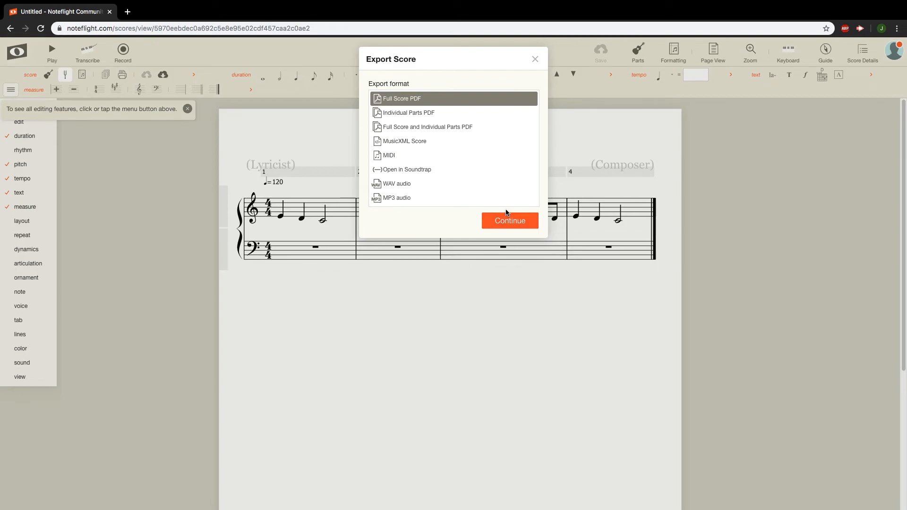
left_click(391, 158)
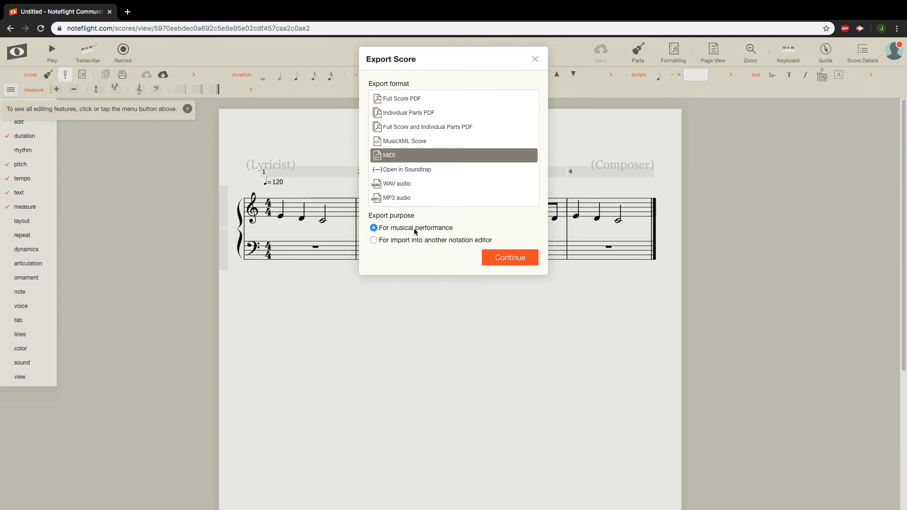
left_click(510, 258)
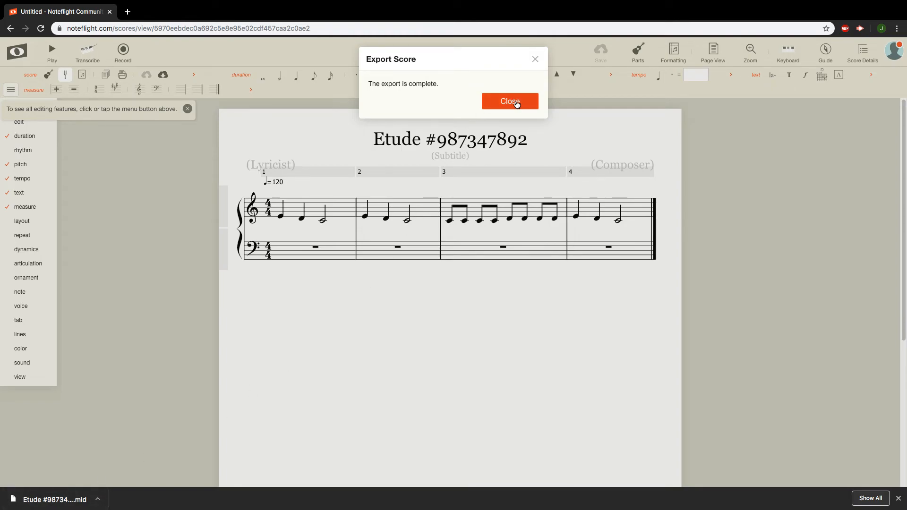
left_click(516, 104)
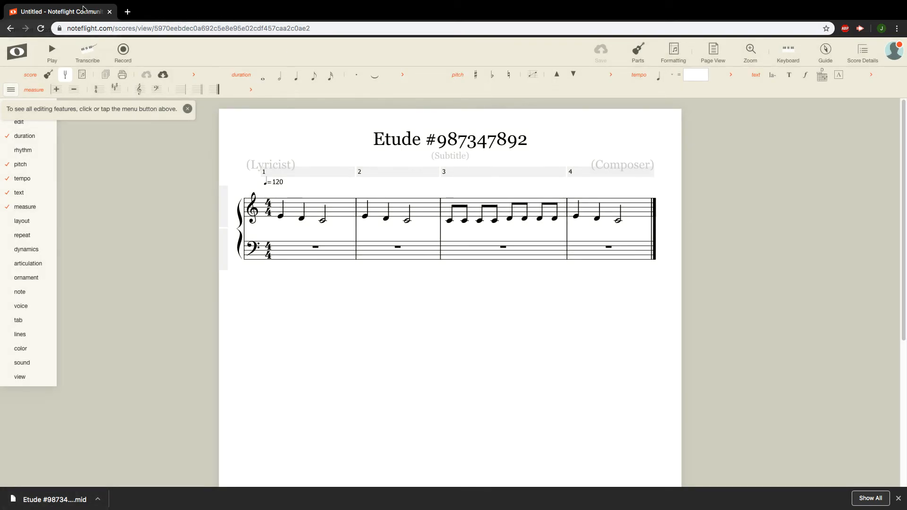
- Take the browser out of full screen and bring the downloaded MIDI file into the Logic Pro X project, importing its tempo
mouse_move(47, 2)
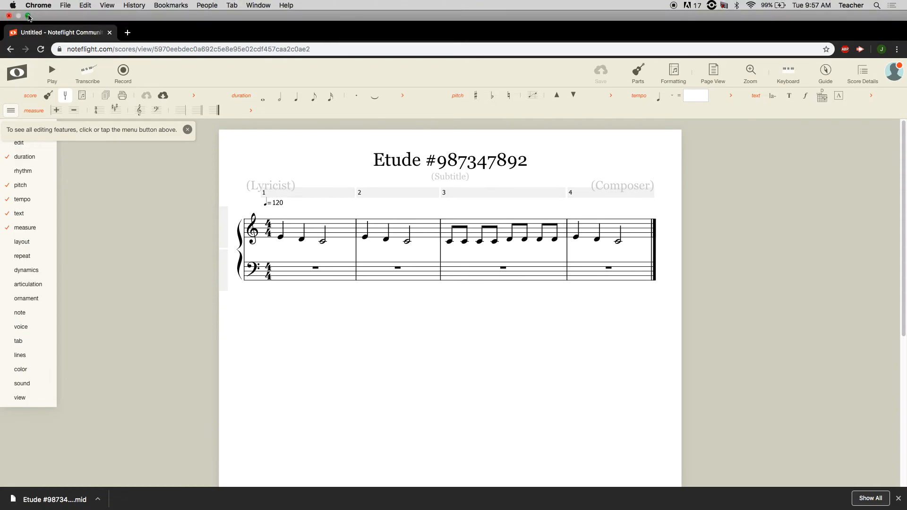
left_click(28, 17)
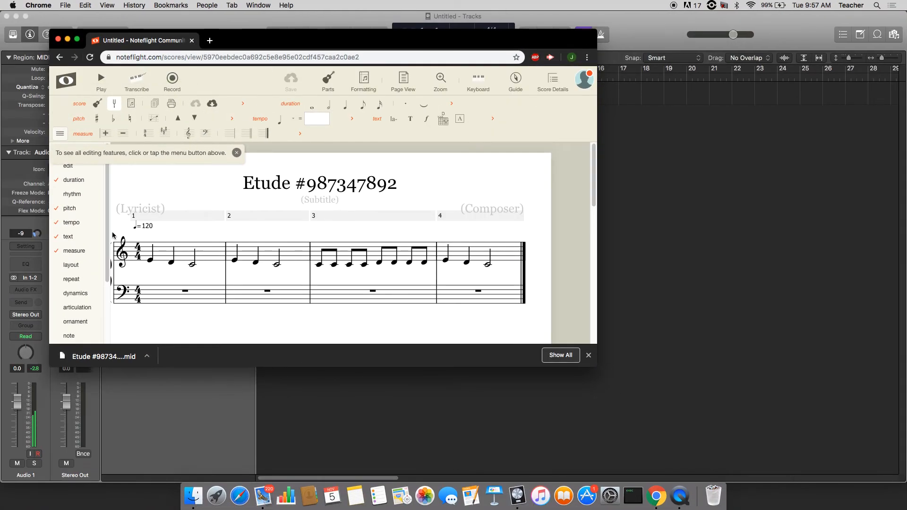
left_click(108, 357)
left_click_drag(108, 357, 663, 307)
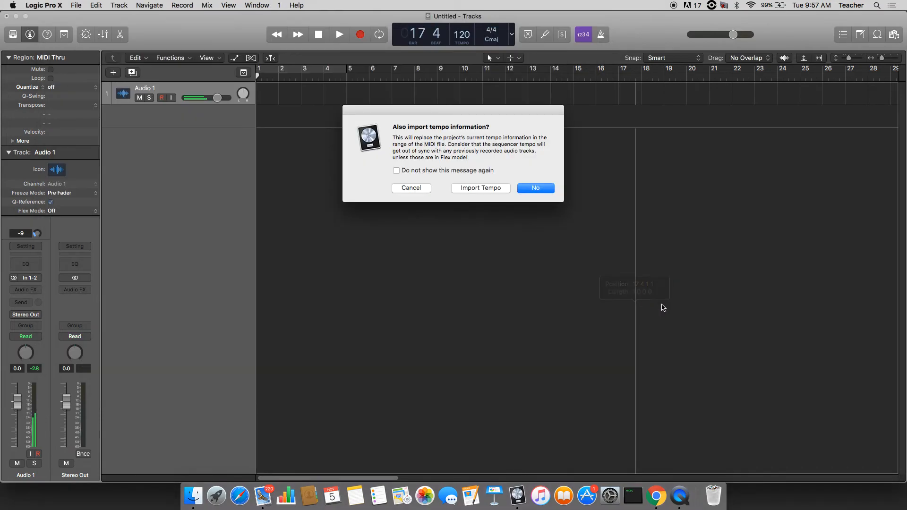
left_click(491, 190)
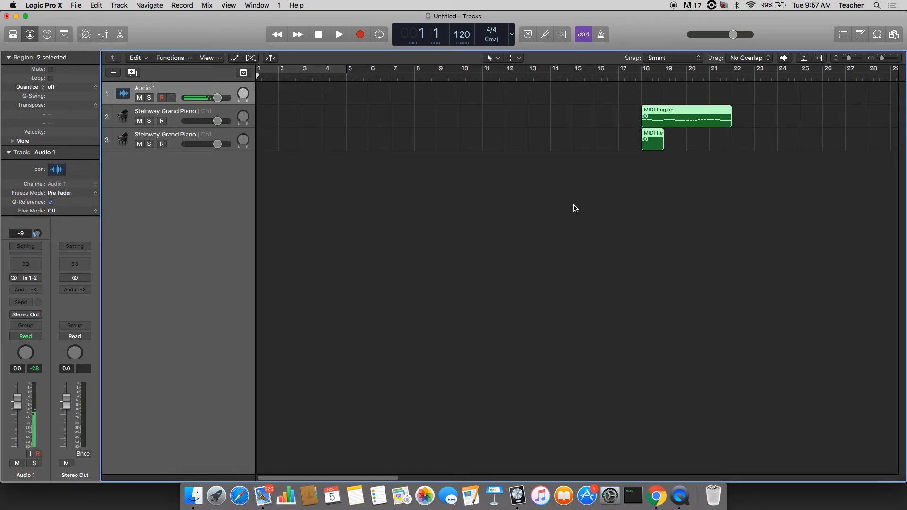
- Move both imported MIDI regions to the start of bar 1 and play them back
left_click_drag(709, 174, 266, 127)
key("space")
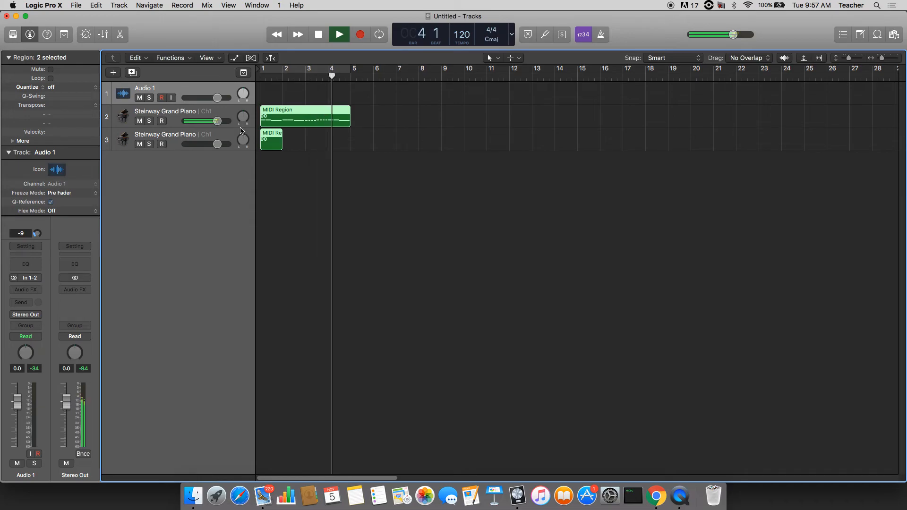
key("space")
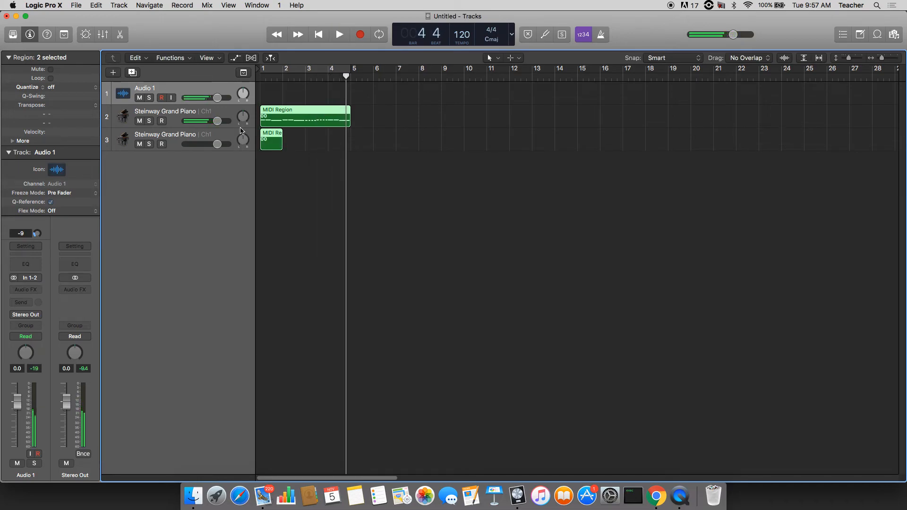
- Open the sound Library and assign the Trap Alert Synth patch from Synthesizer > Lead to track 2, returning the playhead to the start
left_click(13, 34)
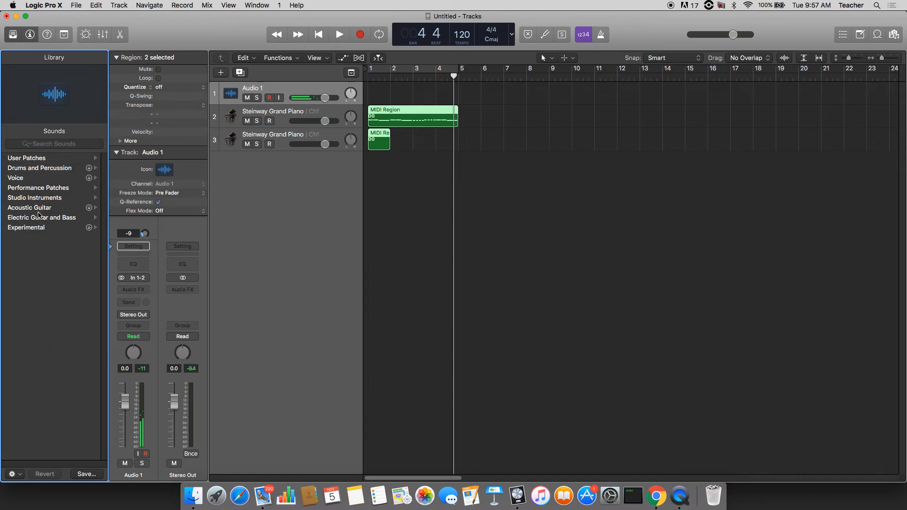
left_click(60, 144)
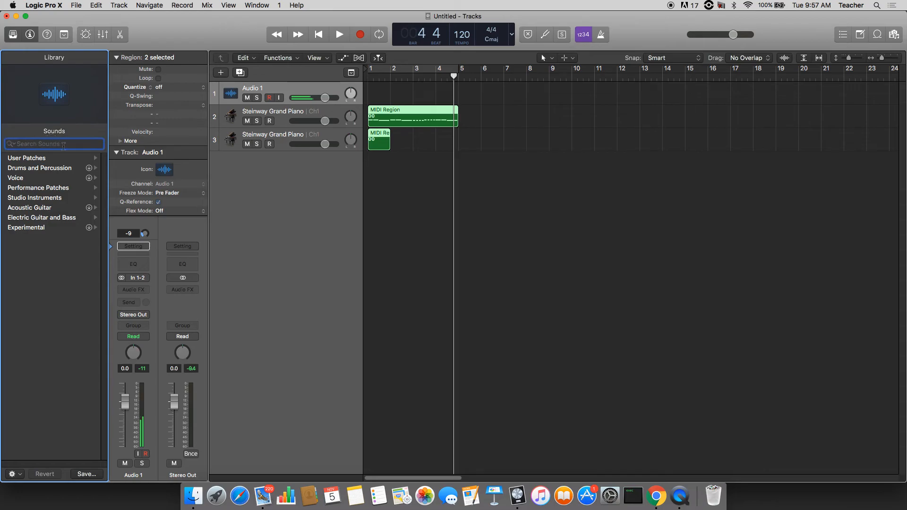
left_click(312, 116)
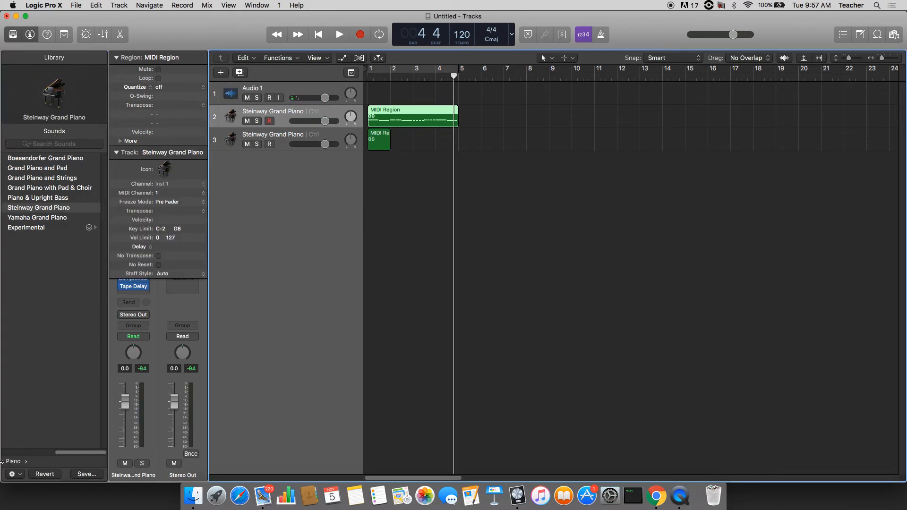
left_click(2, 462)
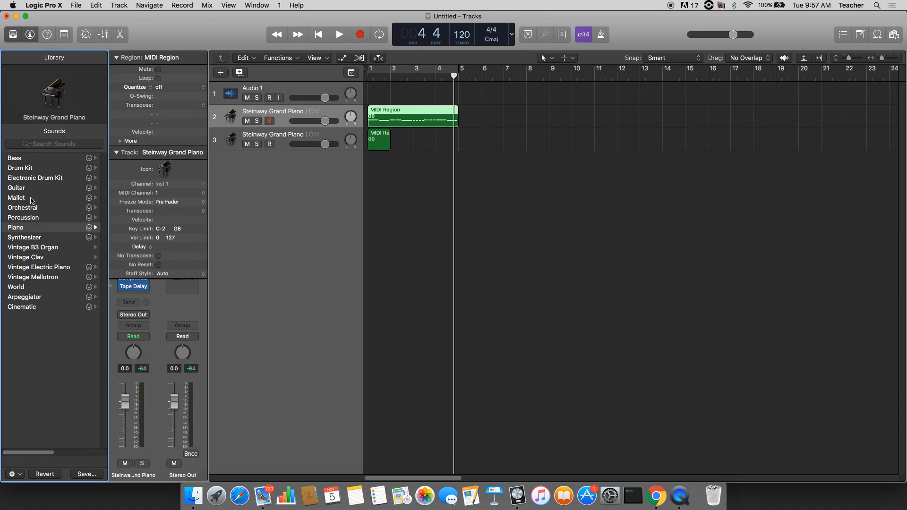
left_click(29, 238)
left_click(28, 227)
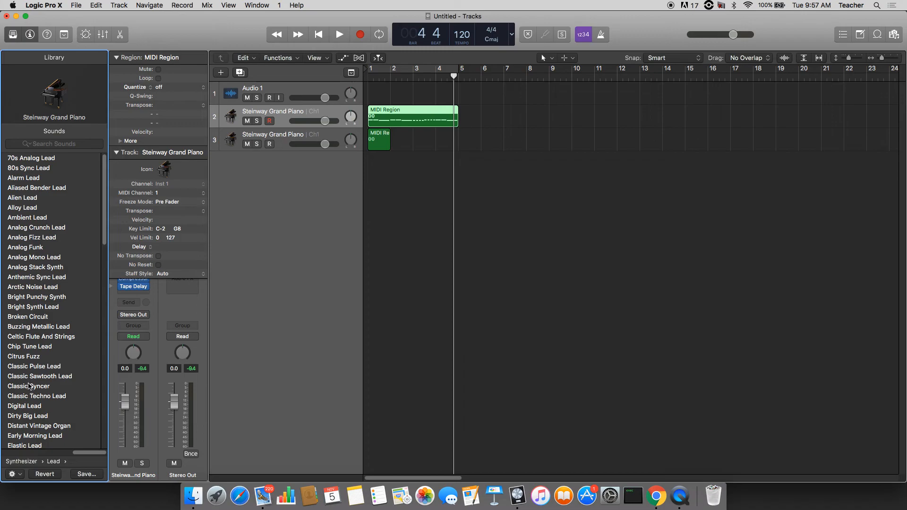
scroll(29, 387, "down", 20)
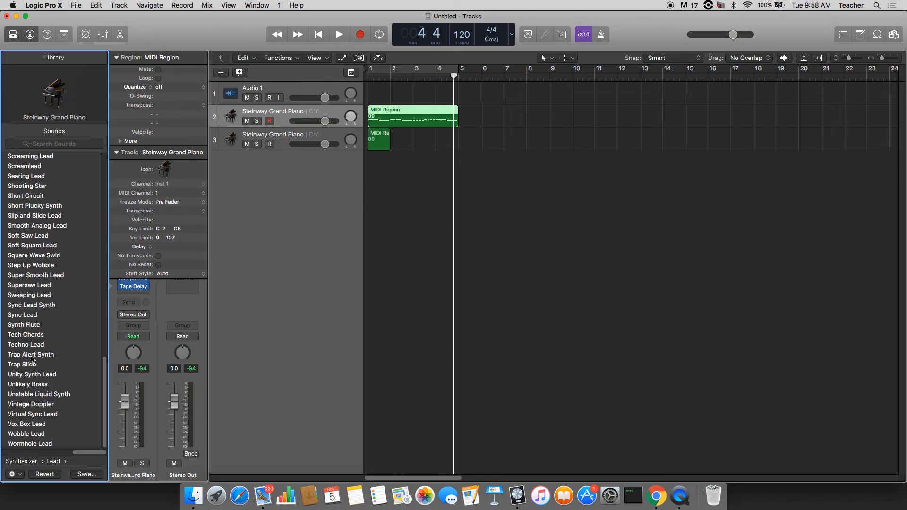
key("Return")
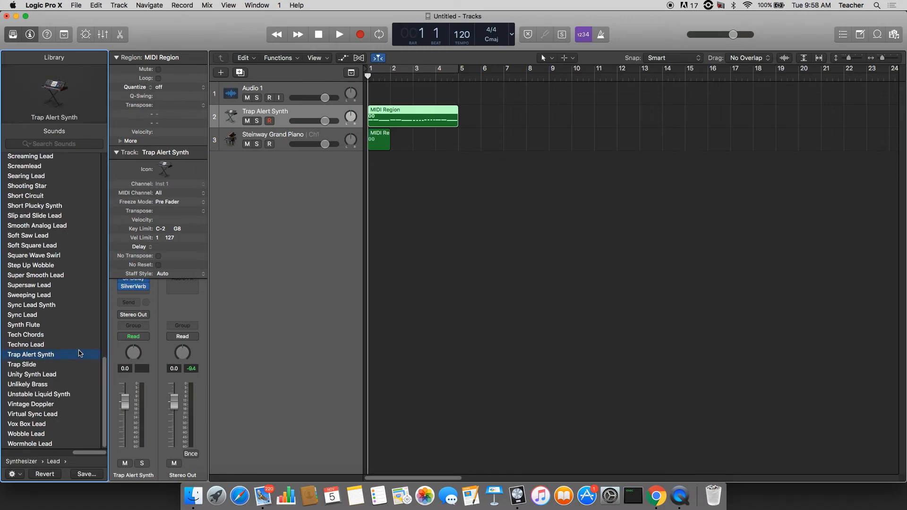
- Play the melody and switch track 2 to the Synth Flute patch while listening
key("space")
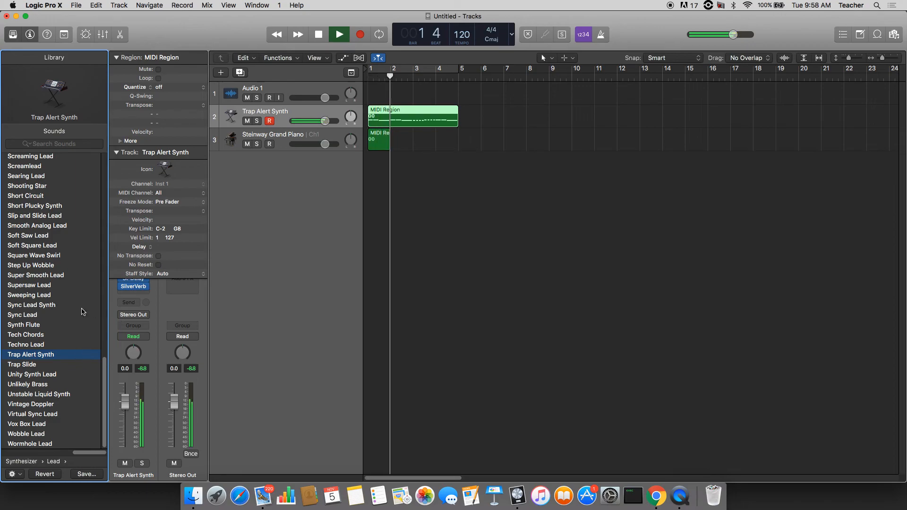
left_click(28, 325)
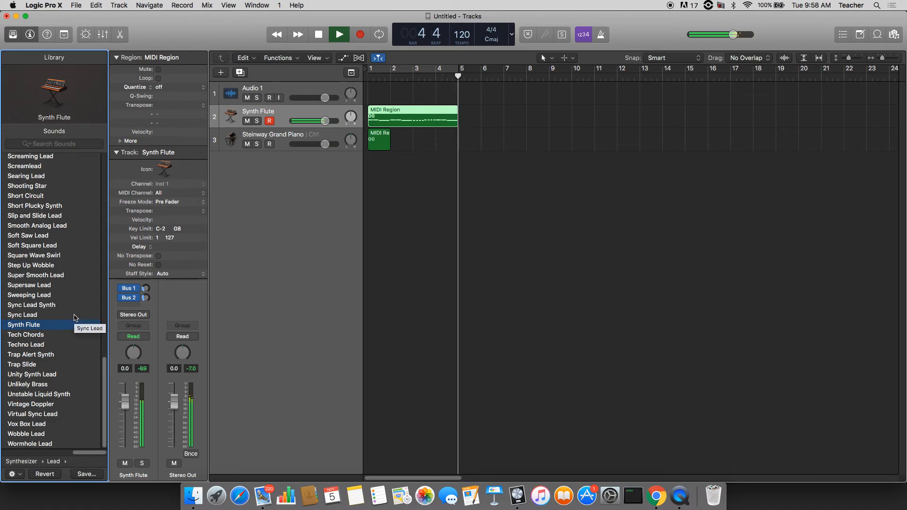
key("space")
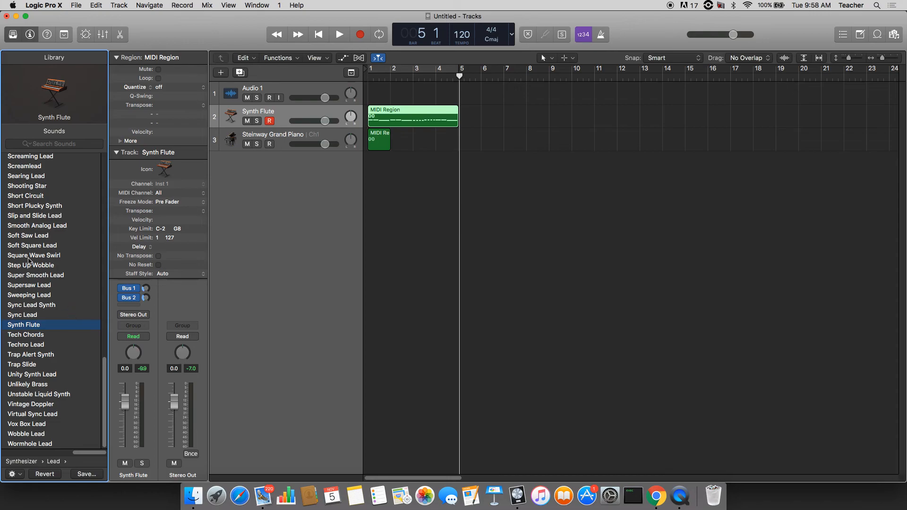
- Save the project as "6. Noteflight to Logic JG" in the Logic folder, organized as a package
left_click(76, 5)
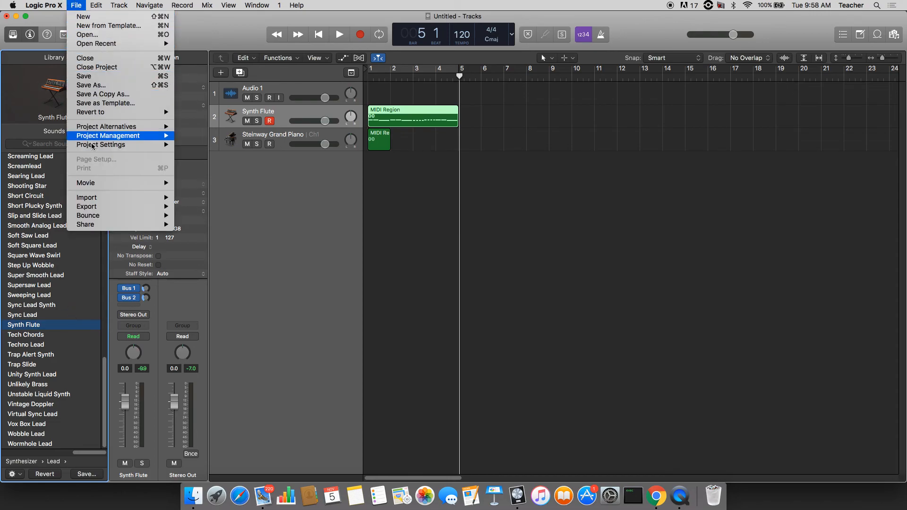
left_click(90, 79)
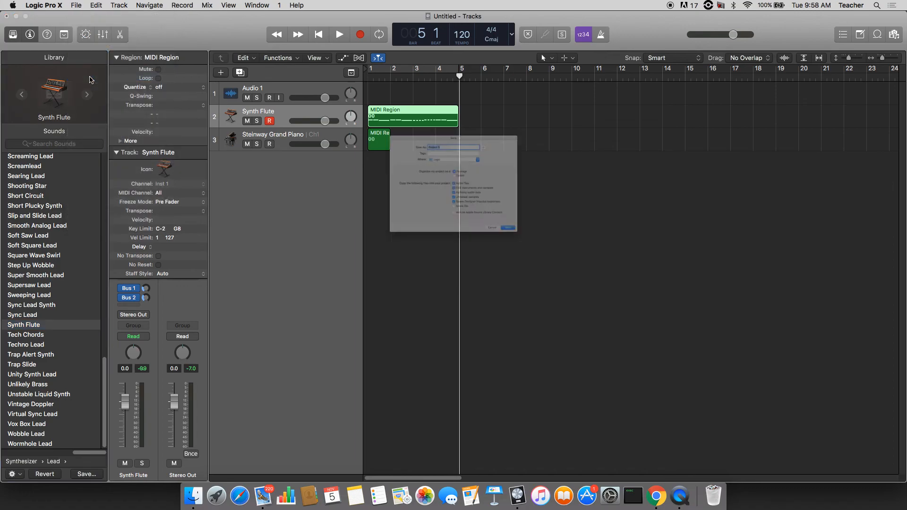
type("6")
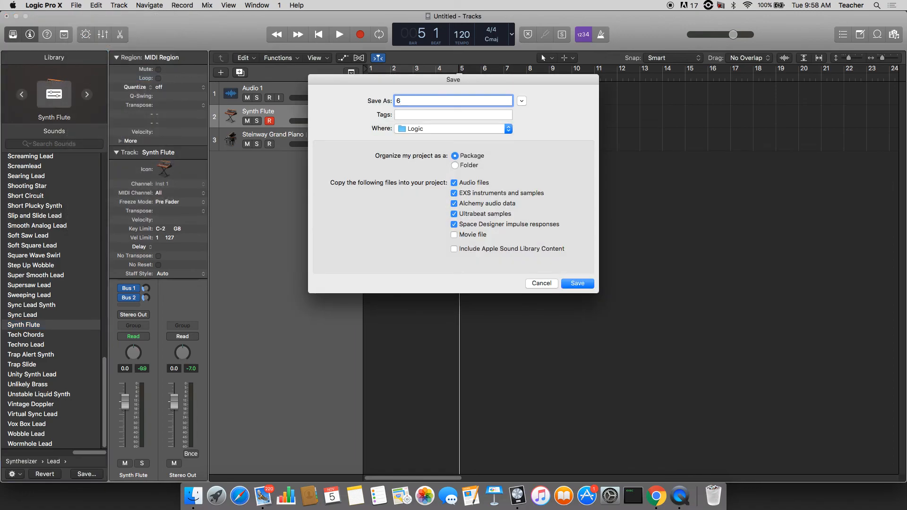
type(". Noteflight to Logic")
type("JG")
key("Return")
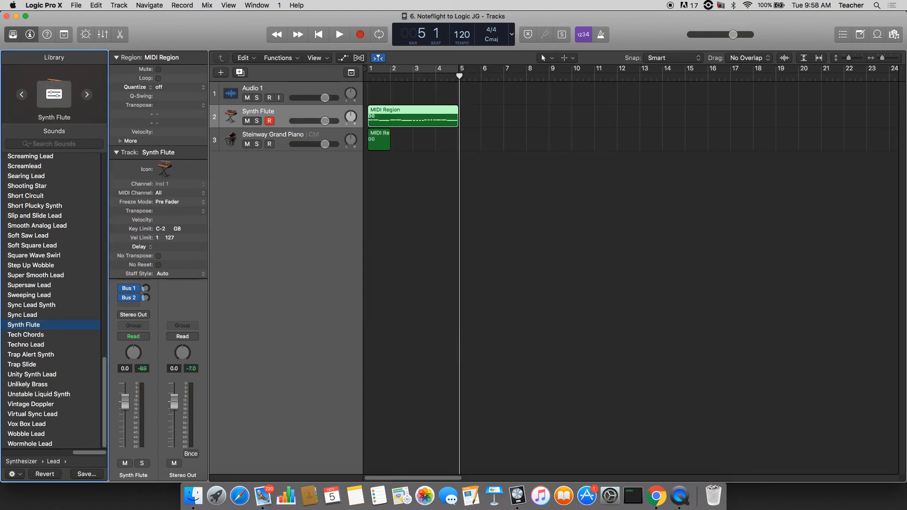